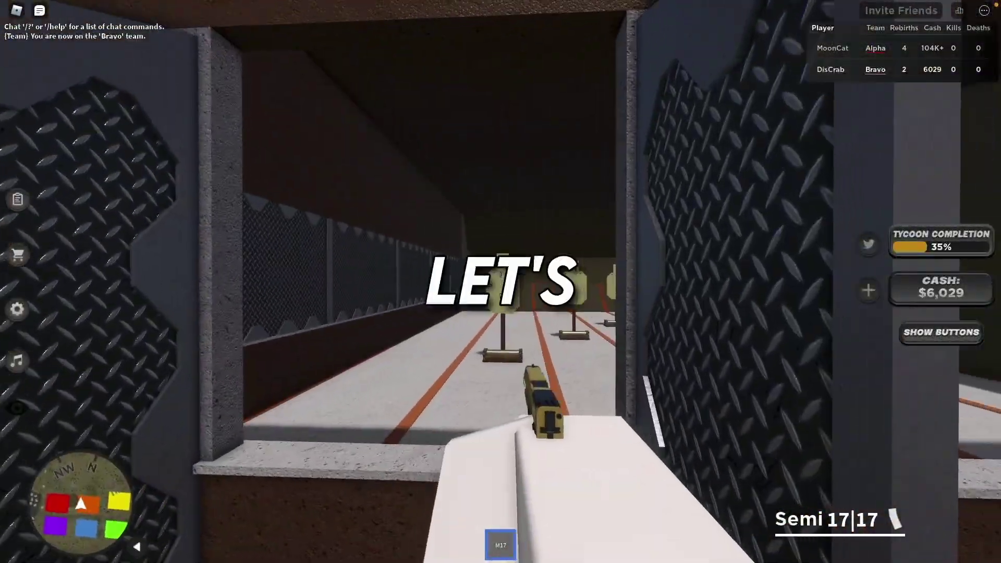
{"action": "left_click", "coordinate": [501, 276]}
{"action": "left_click", "coordinate": [500, 277]}
{"action": "left_click", "coordinate": [501, 276]}
{"action": "left_click", "coordinate": [501, 276]}
{"action": "left_click", "coordinate": [501, 276]}
{"action": "left_click", "coordinate": [501, 276]}
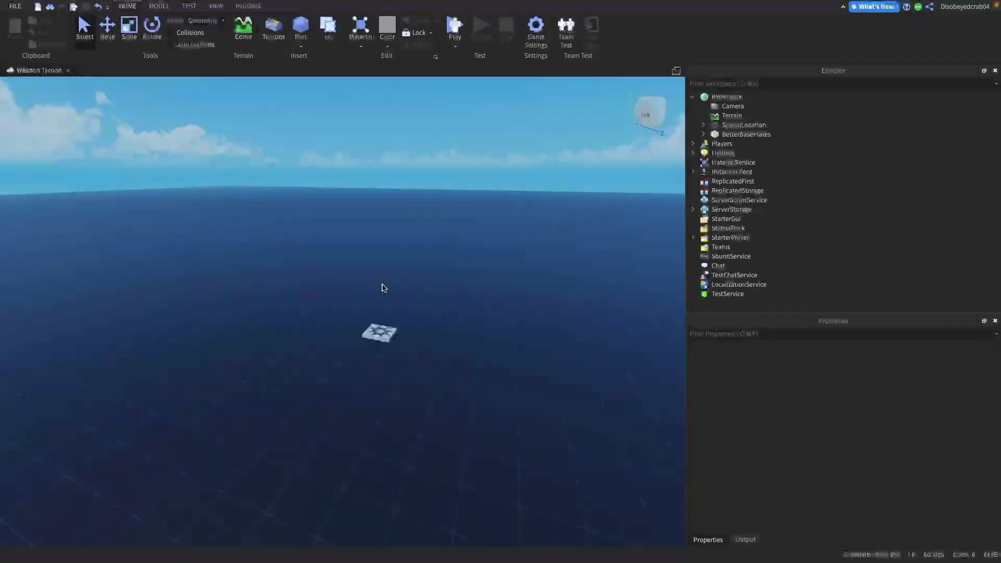
- Import the Tycoon.rbxm file from the Downloads folder into the place's 3D scene
{"action": "key", "text": "super+Tab"}
{"action": "key", "text": "super+Tab"}
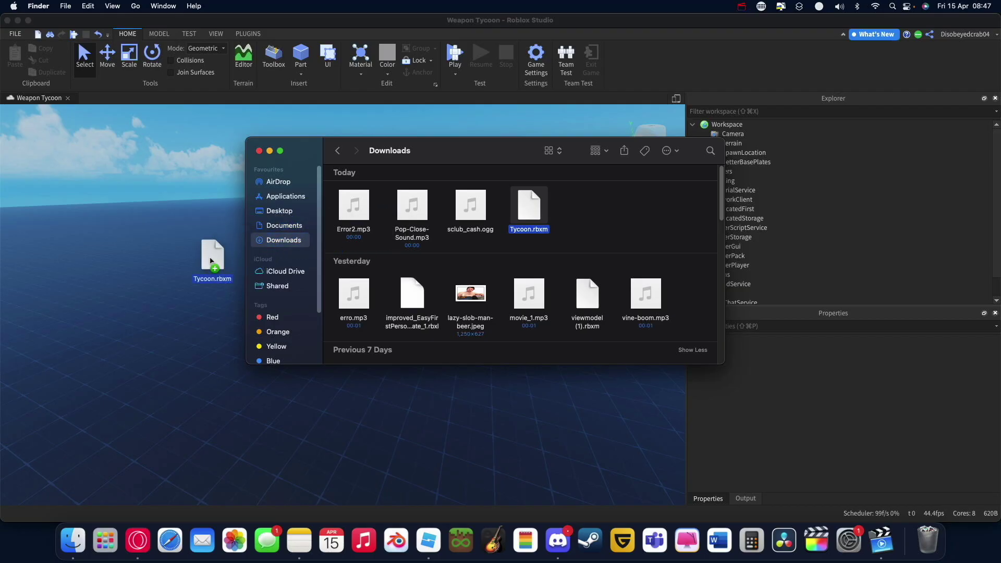
{"action": "left_click_drag", "start_coordinate": [210, 256], "coordinate": [206, 264]}
{"action": "left_click", "coordinate": [207, 266]}
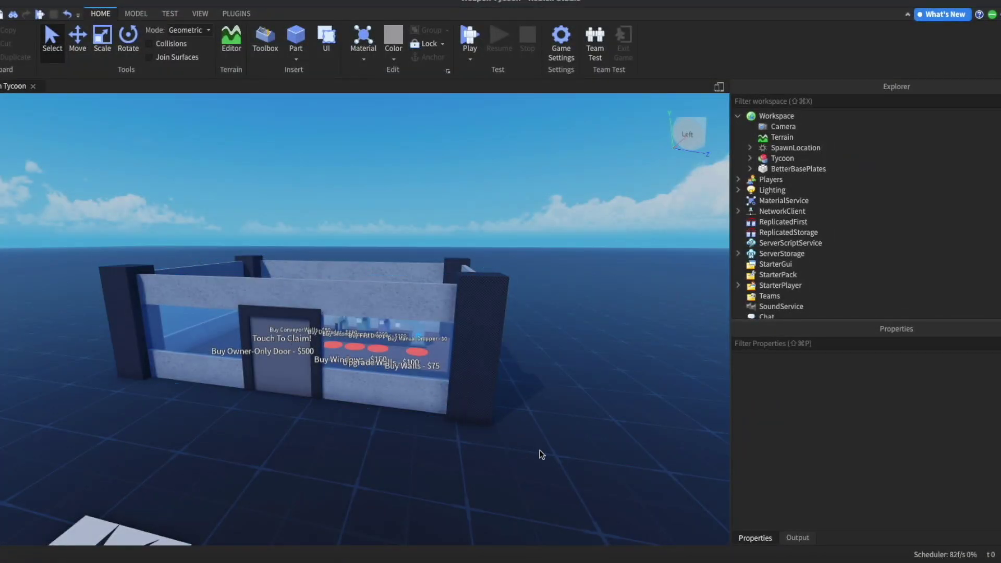
- Reposition the imported Tycoon model on the baseplate near the spawn location, to about 25.227, 5.5, -7.091
{"action": "right_click_drag", "start_coordinate": [409, 388], "coordinate": [335, 417]}
{"action": "scroll", "coordinate": [264, 274], "scroll_direction": "down", "scroll_amount": 5}
{"action": "left_click_drag", "start_coordinate": [292, 271], "coordinate": [314, 301]}
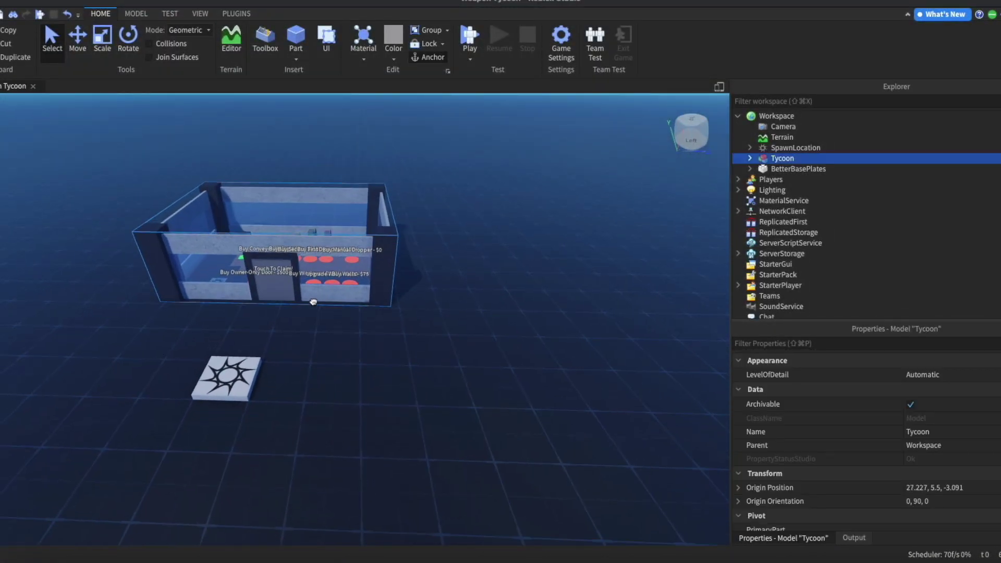
{"action": "left_click", "coordinate": [454, 332]}
{"action": "right_click_drag", "start_coordinate": [454, 332], "coordinate": [452, 334]}
{"action": "key", "text": "w"}
{"action": "mouse_move", "coordinate": [390, 322]}
{"action": "left_mouse_down"}
{"action": "mouse_move", "coordinate": [391, 299]}
{"action": "mouse_move", "coordinate": [387, 333]}
{"action": "mouse_move", "coordinate": [395, 330]}
{"action": "left_mouse_up"}
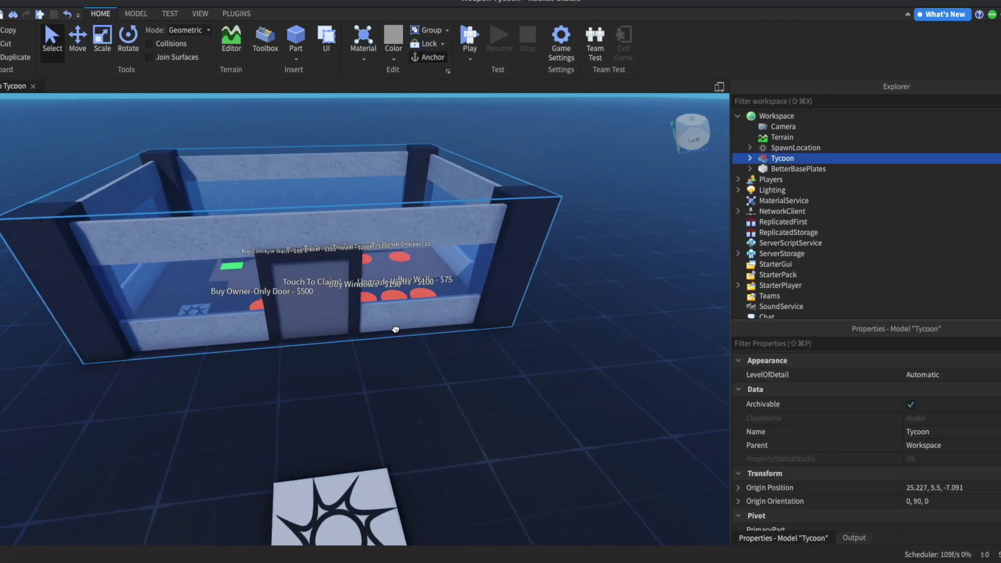
{"action": "left_click", "coordinate": [405, 359]}
{"action": "key", "text": "s"}
{"action": "key", "text": "w"}
{"action": "right_click_drag", "start_coordinate": [404, 359], "coordinate": [403, 359]}
{"action": "scroll", "coordinate": [403, 358], "scroll_direction": "down", "scroll_amount": 10}
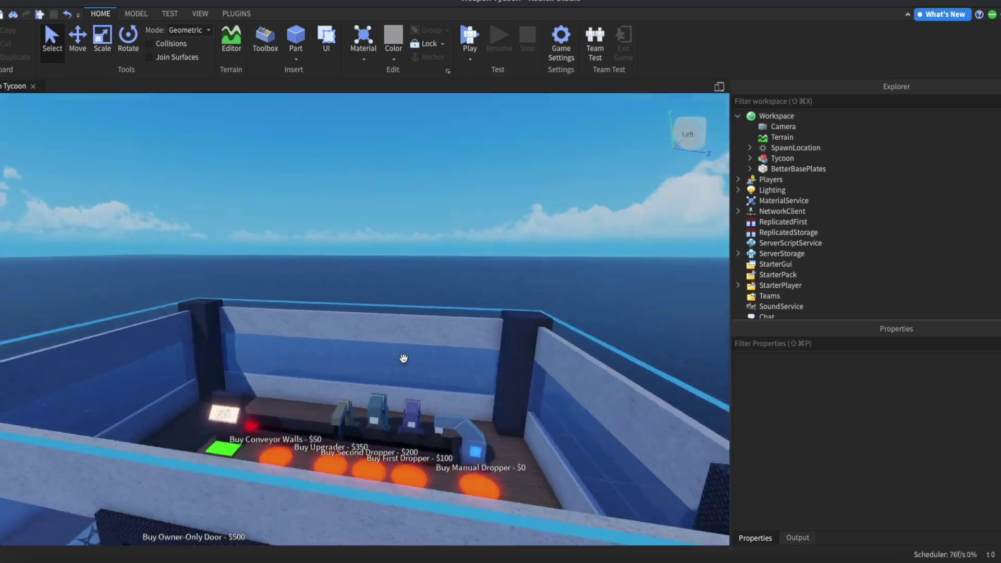
{"action": "scroll", "coordinate": [392, 354], "scroll_direction": "down", "scroll_amount": 3}
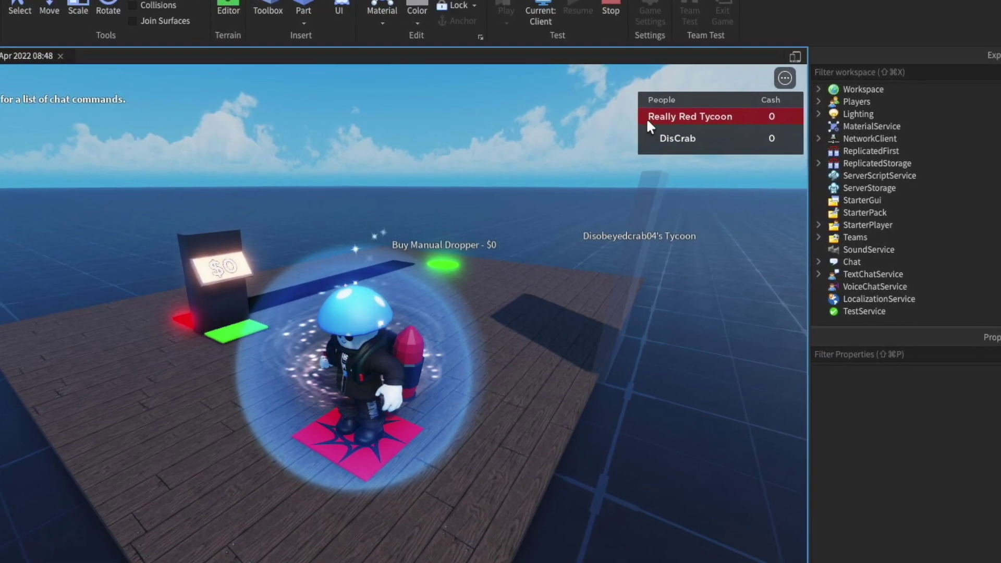
- In the play test, walk the character across the tycoon floor and buy the $0 Manual Dropper
{"action": "mouse_move", "coordinate": [438, 329]}
{"action": "right_mouse_down"}
{"action": "mouse_move", "coordinate": [452, 327]}
{"action": "mouse_move", "coordinate": [449, 314]}
{"action": "right_mouse_up"}
{"action": "key", "text": "d"}
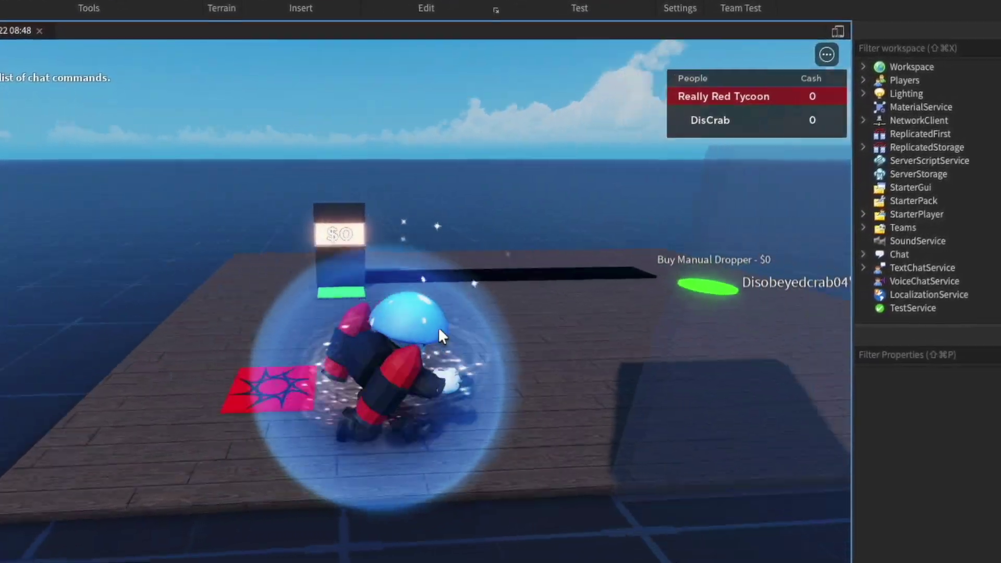
{"action": "key", "text": "w"}
{"action": "key", "text": "d"}
{"action": "key", "text": "w"}
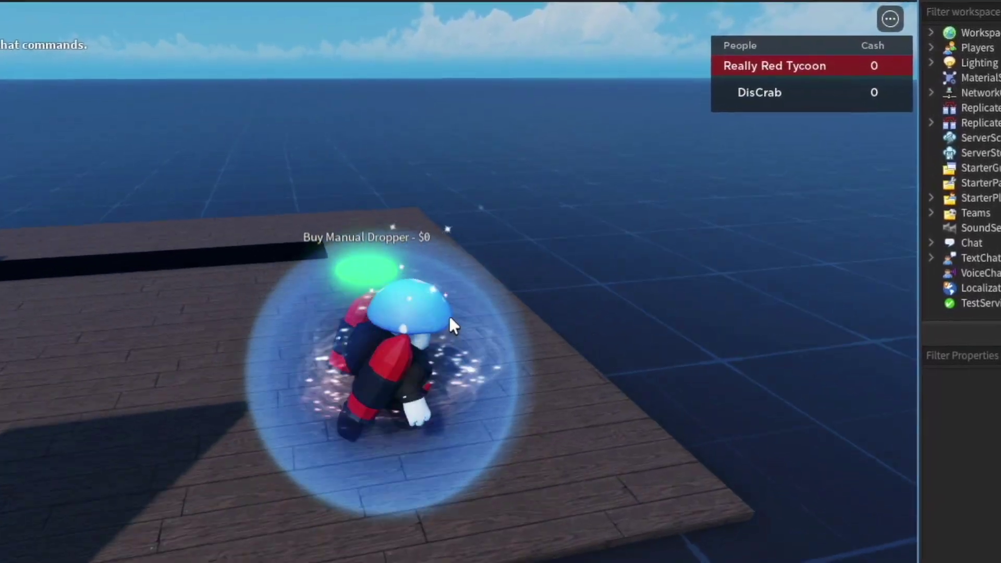
{"action": "right_click_drag", "start_coordinate": [354, 296], "coordinate": [357, 295]}
{"action": "key", "text": "s"}
{"action": "key", "text": "w"}
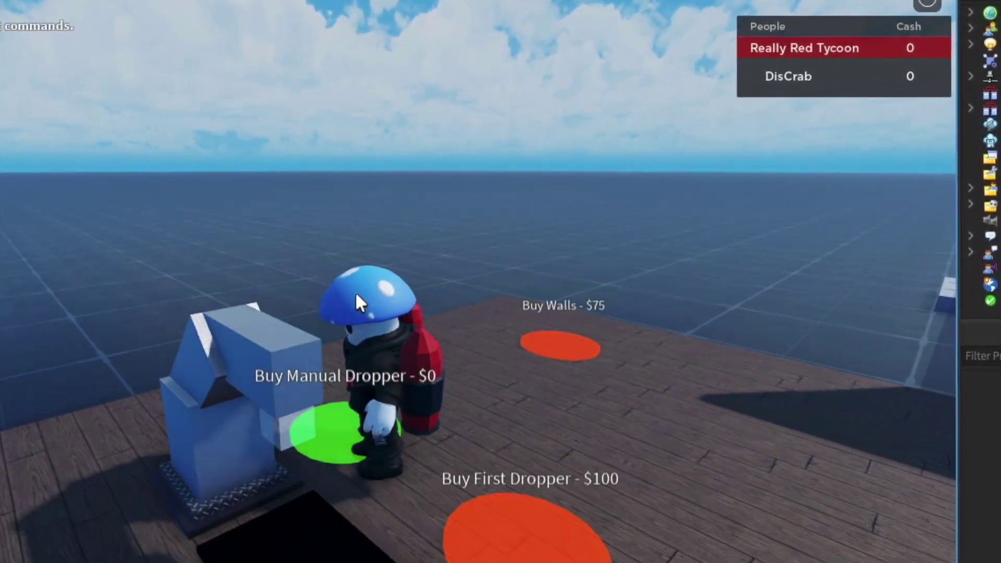
- Launch the Autoclick app and start automatic clicking for the manual dropper
{"action": "key", "text": "super+space"}
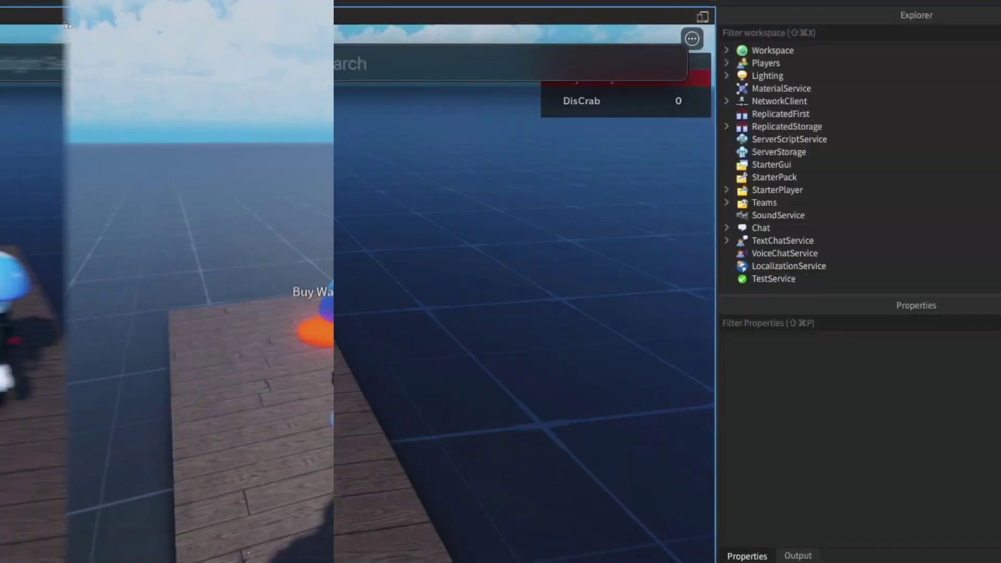
{"action": "type", "text": "aut"}
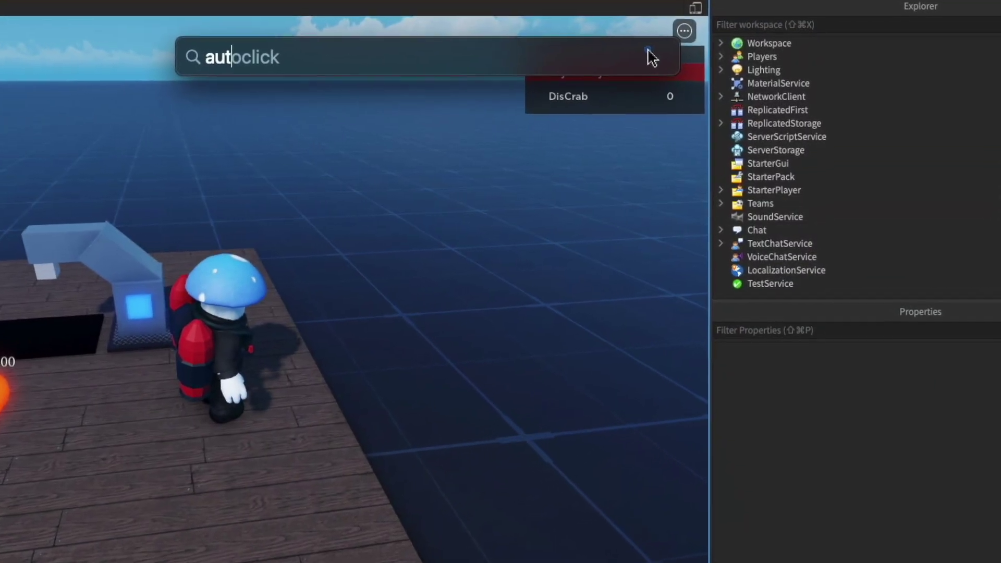
{"action": "key", "text": "Return"}
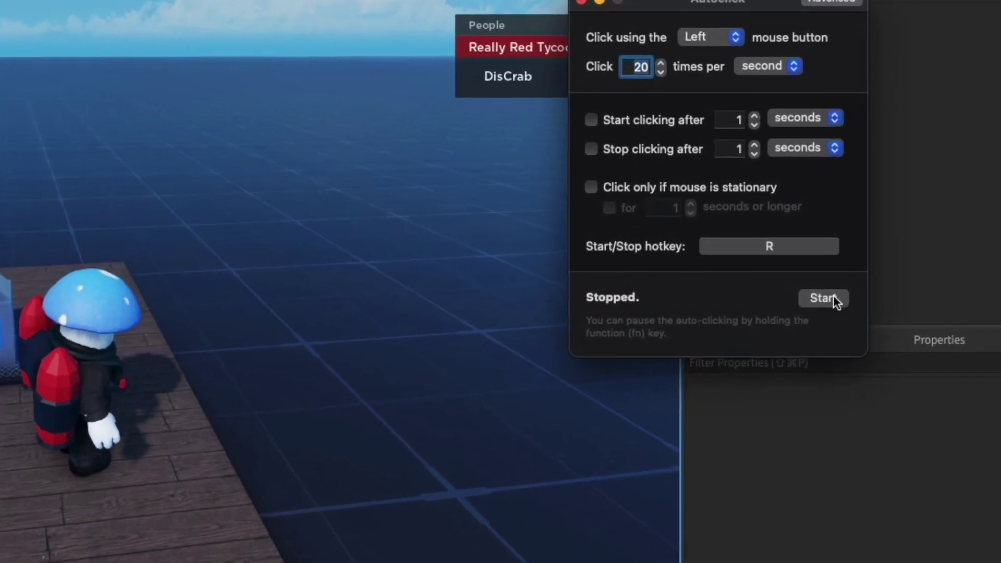
{"action": "left_click", "coordinate": [823, 292]}
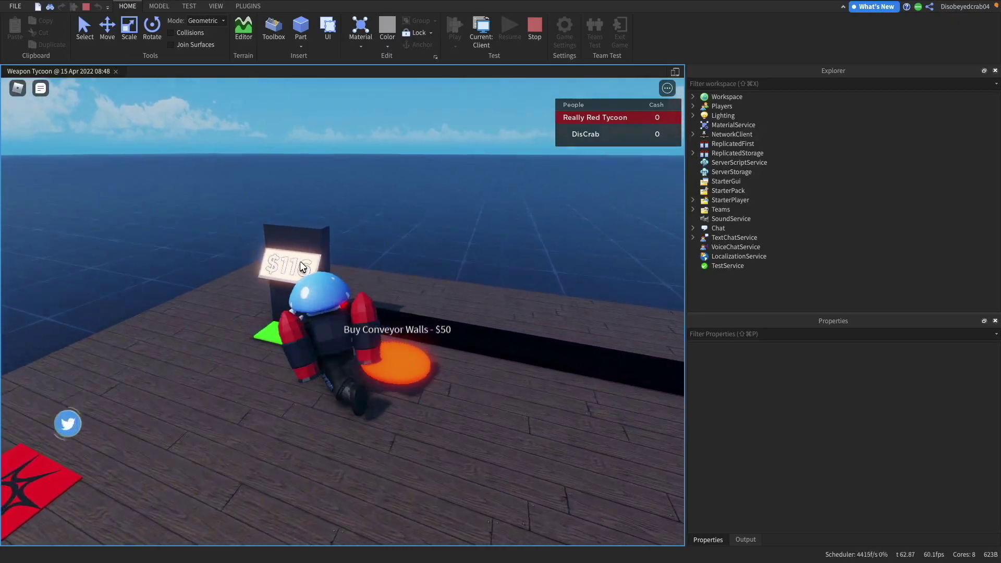
- Collect the earned cash at the collector, buy the $100 First Dropper and walk around the other purchase buttons
{"action": "right_click_drag", "start_coordinate": [300, 263], "coordinate": [300, 263]}
{"action": "key", "text": "s"}
{"action": "right_click_drag", "start_coordinate": [437, 302], "coordinate": [437, 303]}
{"action": "key", "text": "d"}
{"action": "key", "text": "w"}
{"action": "key", "text": "w"}
{"action": "key", "text": "a"}
{"action": "key", "text": "w"}
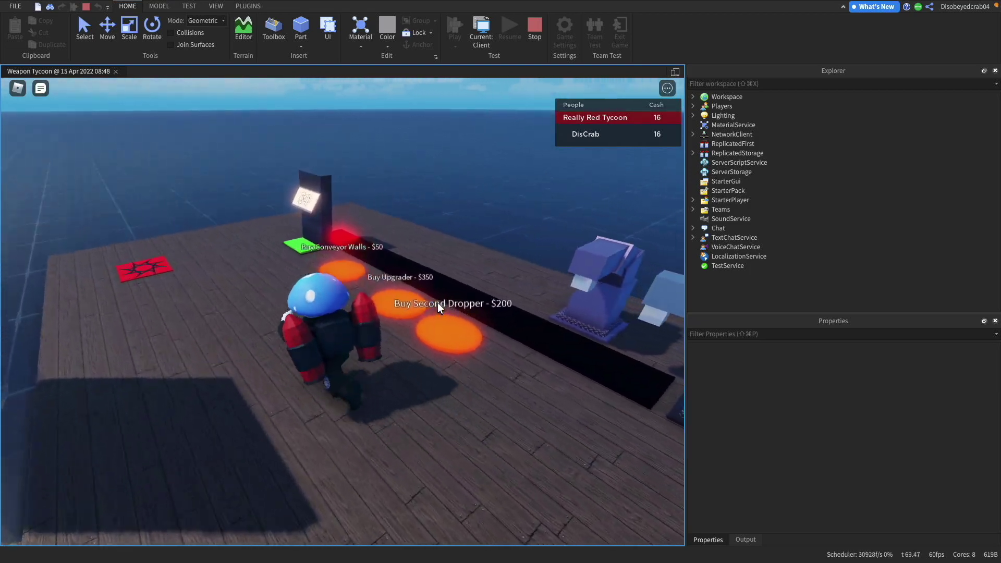
{"action": "right_click_drag", "start_coordinate": [443, 255], "coordinate": [443, 255]}
{"action": "key", "text": "w"}
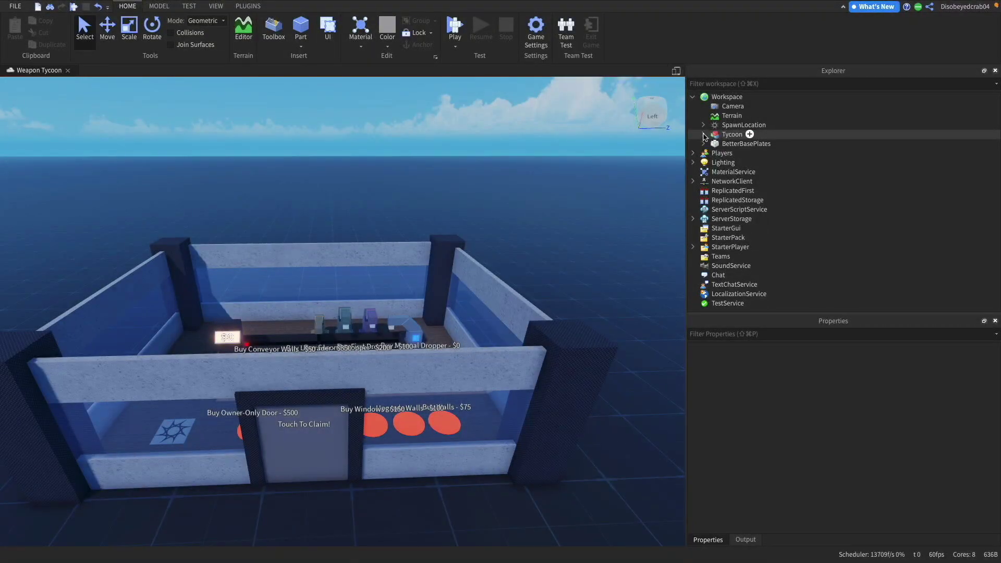
- Expand the Tycoon model and its Really Red Tycoon in the hierarchy, and open the Settings module script
{"action": "left_click", "coordinate": [703, 134]}
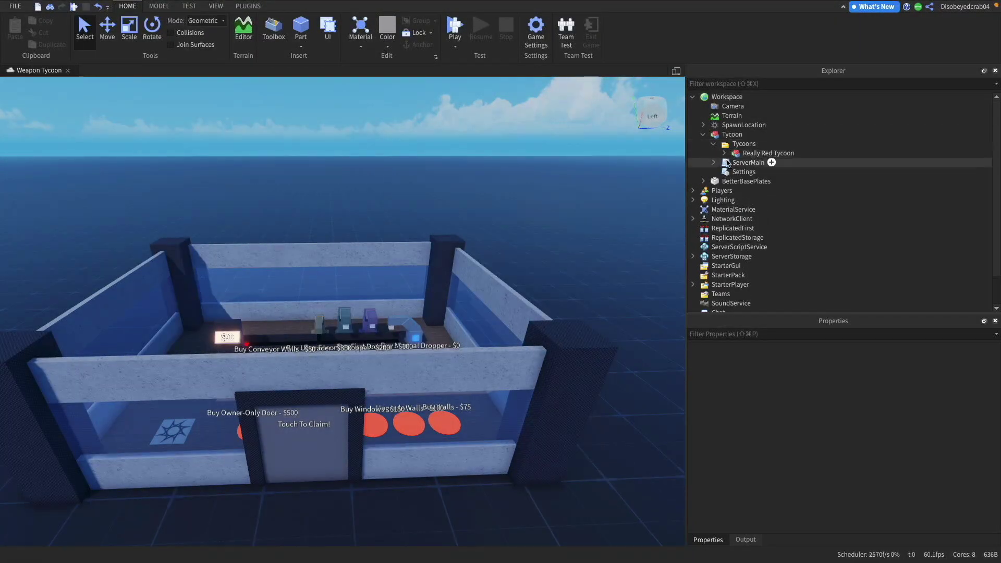
{"action": "left_click", "coordinate": [724, 153]}
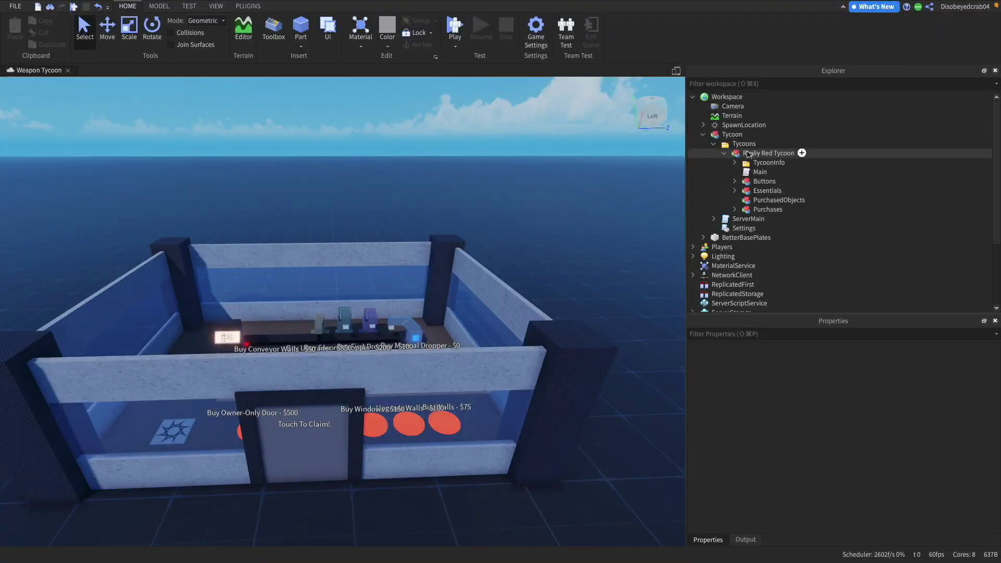
{"action": "double_click", "coordinate": [743, 229]}
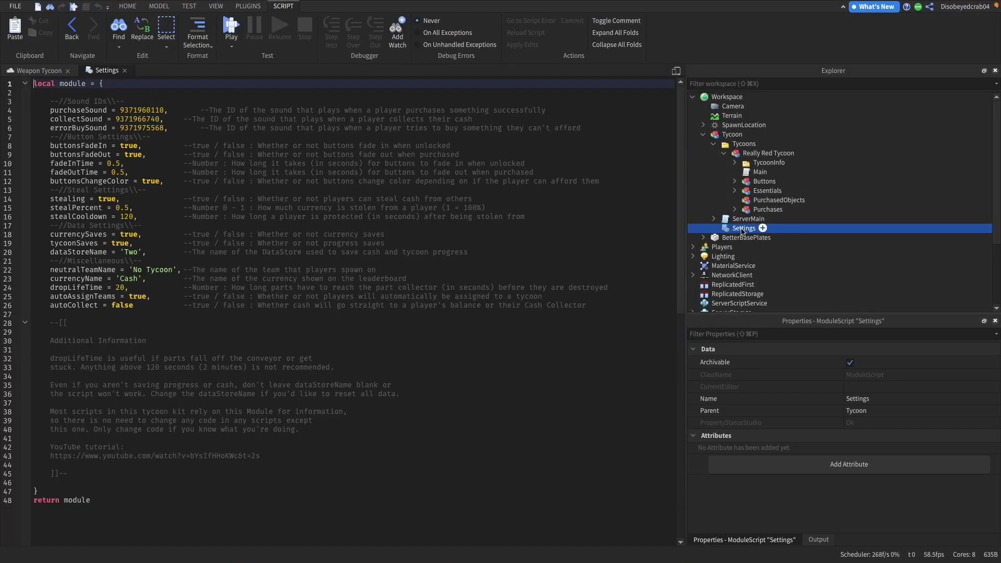
{"action": "left_click", "coordinate": [121, 110]}
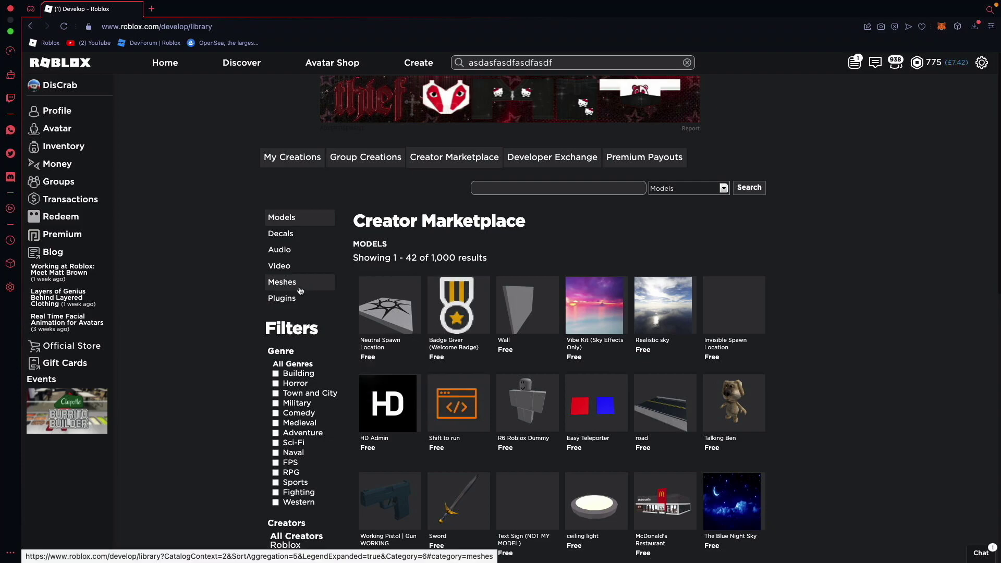
{"action": "left_click", "coordinate": [388, 343]}
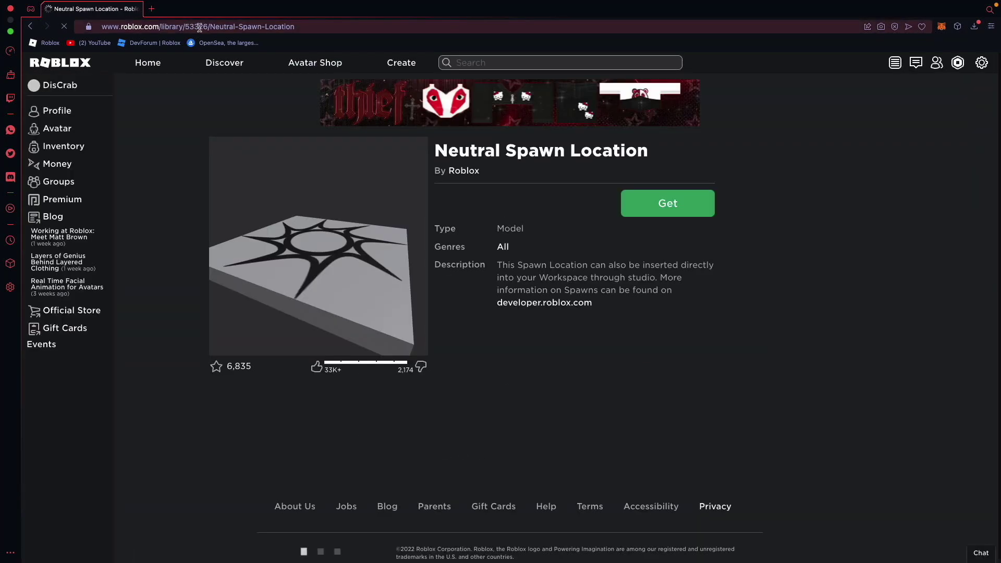
{"action": "left_click_drag", "start_coordinate": [185, 27], "coordinate": [209, 27]}
{"action": "key", "text": "super+v"}
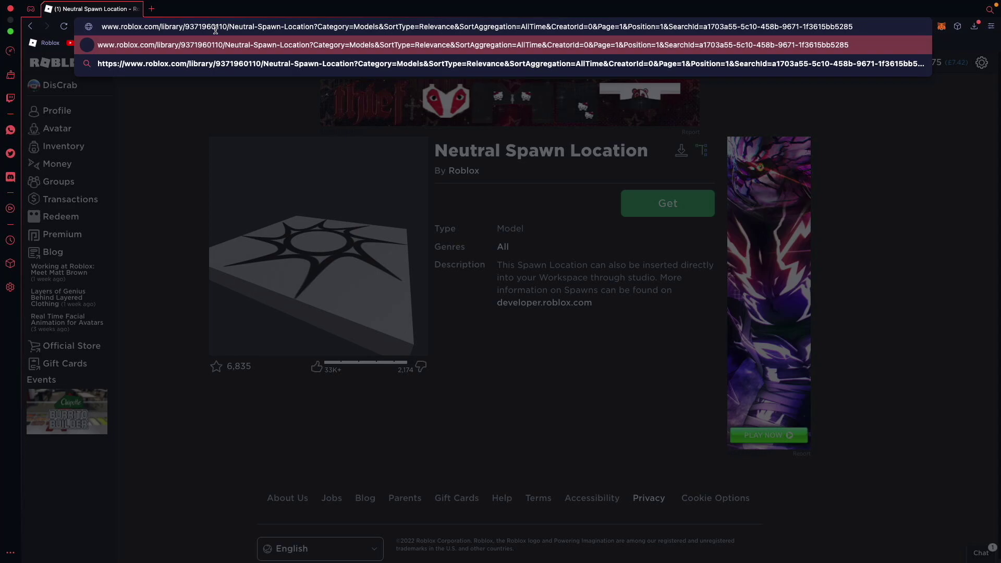
{"action": "key", "text": "Return"}
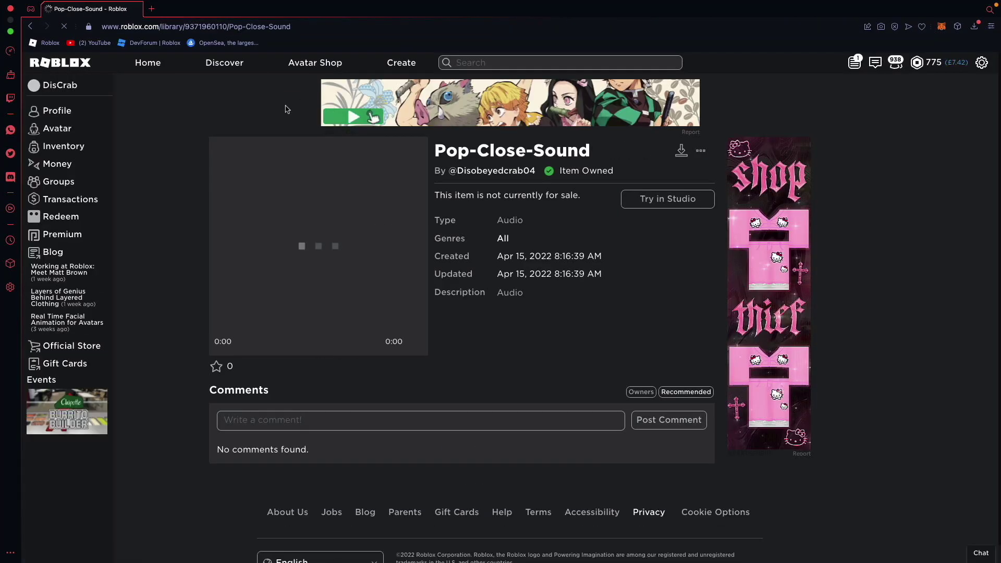
{"action": "left_click", "coordinate": [681, 152]}
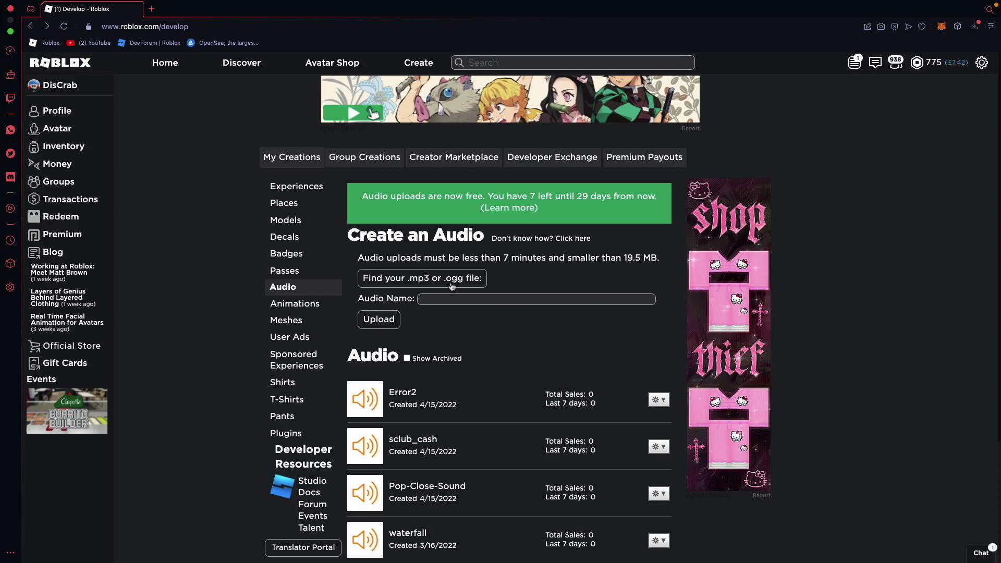
{"action": "left_click", "coordinate": [452, 281]}
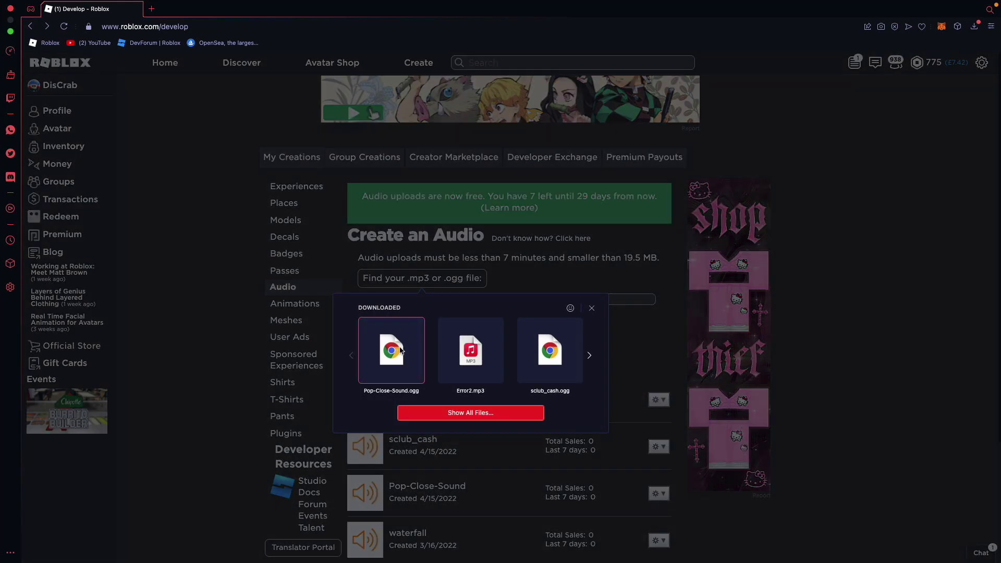
{"action": "left_click", "coordinate": [401, 350]}
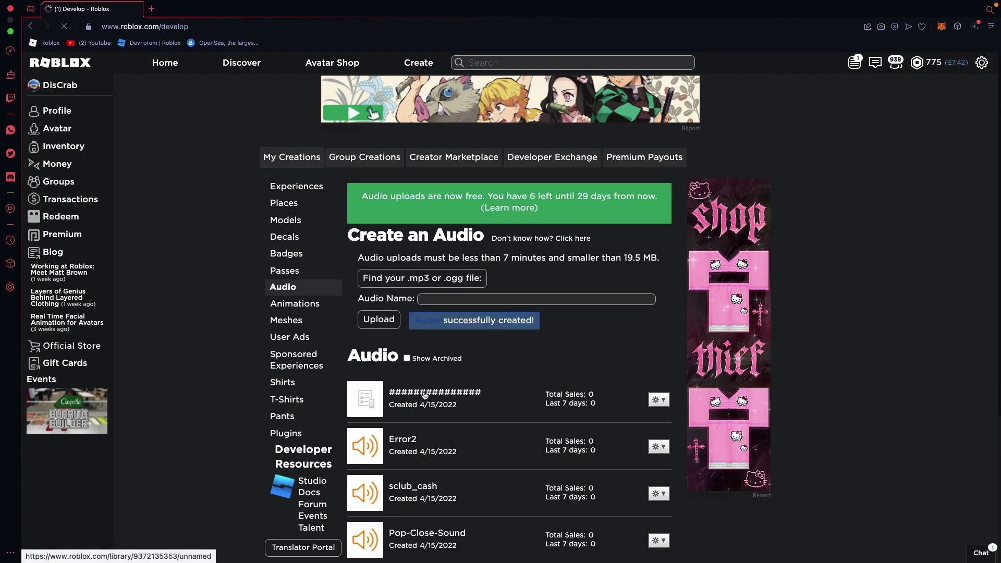
{"action": "left_click", "coordinate": [425, 395]}
{"action": "double_click", "coordinate": [213, 27]}
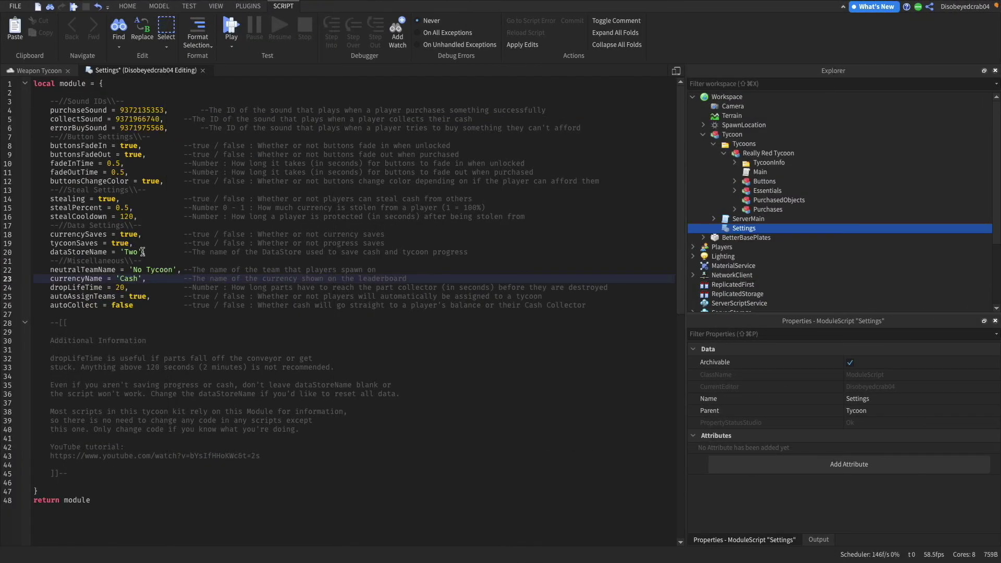
- Review the dataStoreName value in the Settings script and close the script
{"action": "double_click", "coordinate": [130, 253]}
{"action": "left_click", "coordinate": [159, 240]}
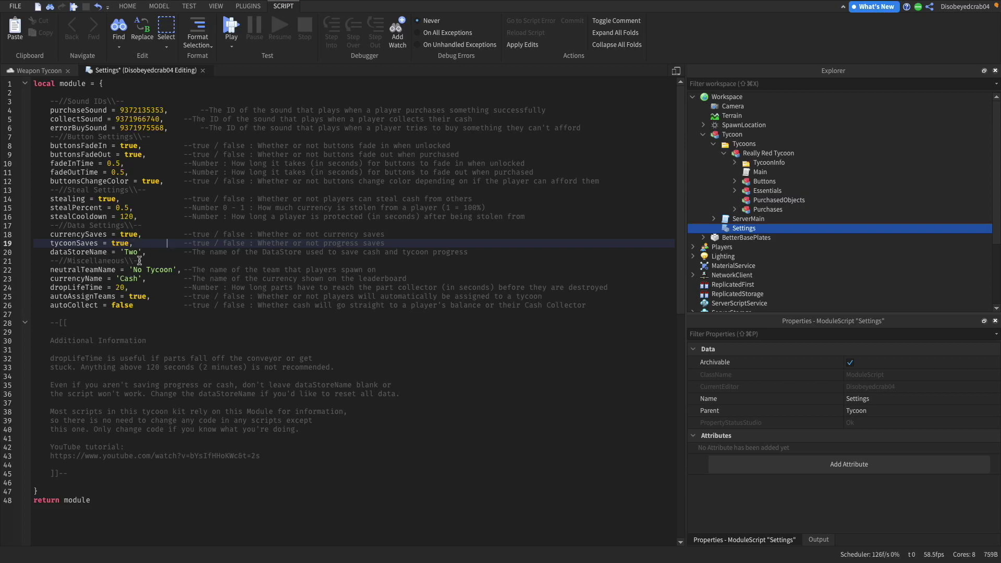
{"action": "left_click", "coordinate": [205, 71]}
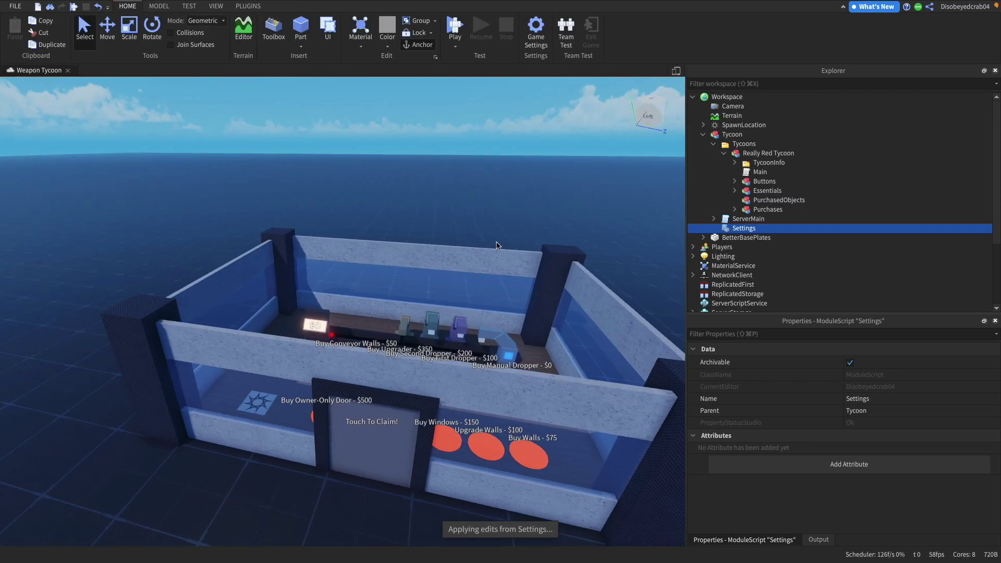
- Duplicate the "Buy Conveyor Walls - $50" button inside the Buttons model of Really Red Tycoon
{"action": "scroll", "coordinate": [499, 255], "scroll_direction": "down", "scroll_amount": 5}
{"action": "scroll", "coordinate": [500, 255], "scroll_direction": "up", "scroll_amount": 10}
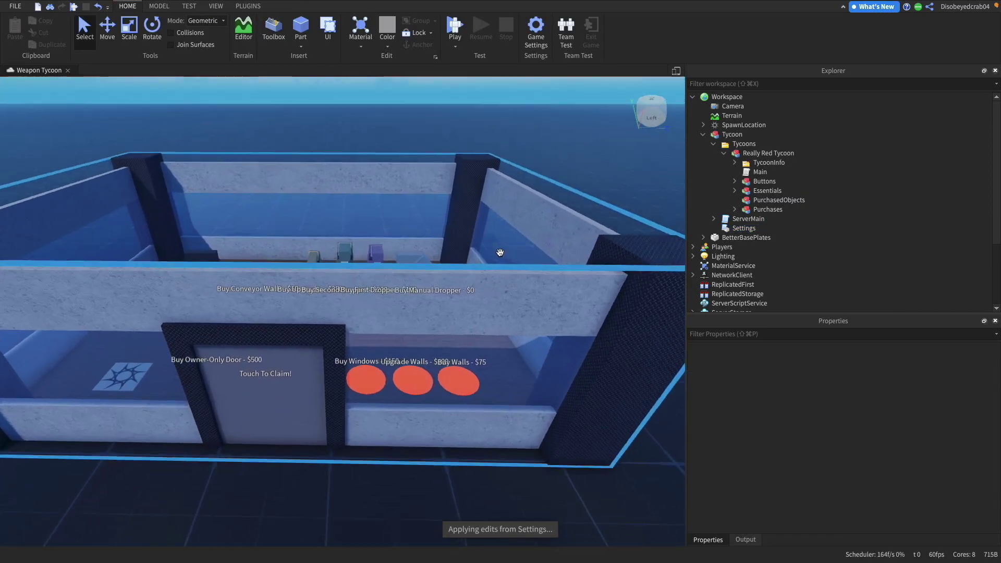
{"action": "right_click_drag", "start_coordinate": [501, 254], "coordinate": [499, 252]}
{"action": "scroll", "coordinate": [496, 248], "scroll_direction": "down", "scroll_amount": 5}
{"action": "scroll", "coordinate": [485, 238], "scroll_direction": "down", "scroll_amount": 4}
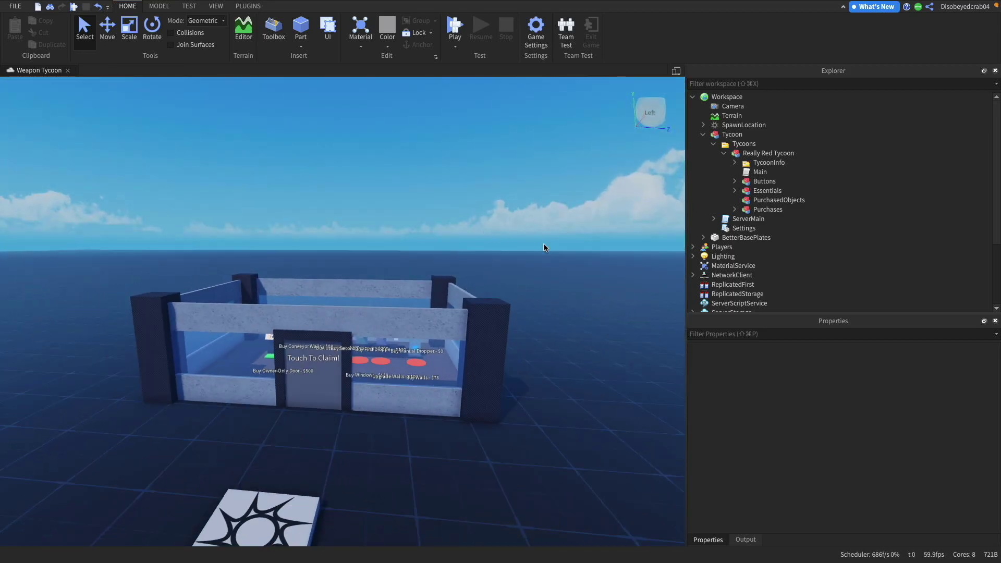
{"action": "right_click_drag", "start_coordinate": [543, 246], "coordinate": [545, 247]}
{"action": "scroll", "coordinate": [545, 247], "scroll_direction": "down", "scroll_amount": 3}
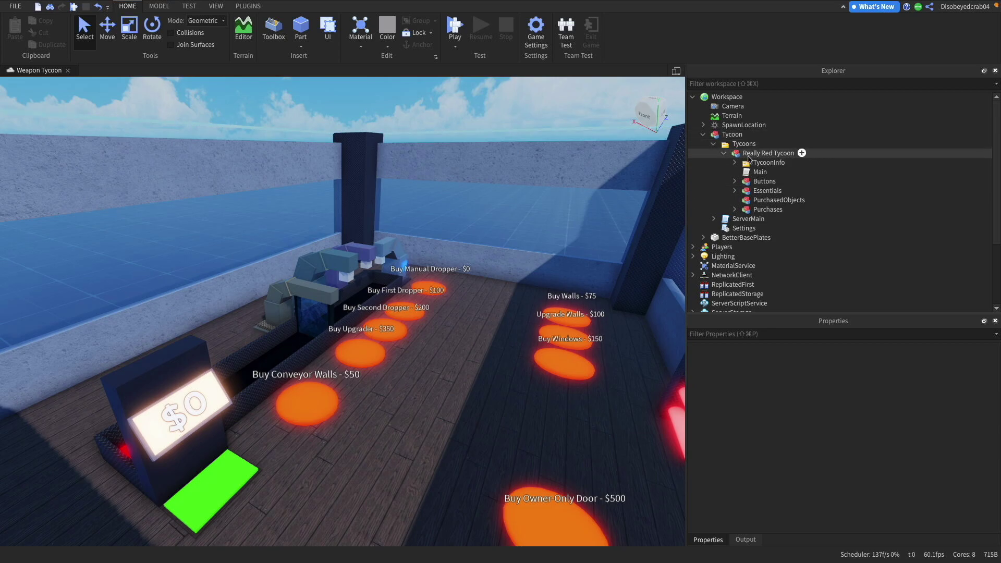
{"action": "left_click", "coordinate": [752, 181]}
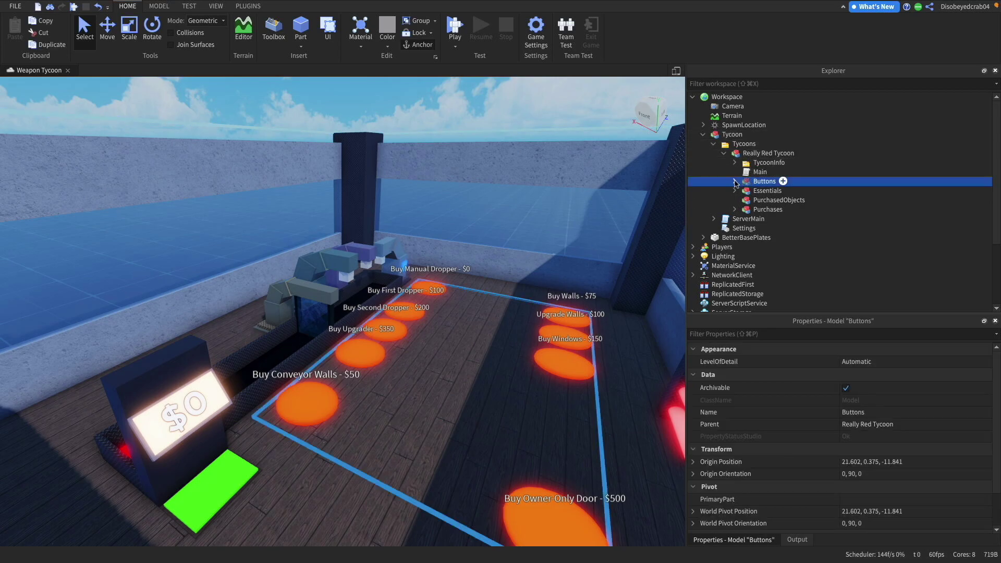
{"action": "left_click", "coordinate": [734, 181]}
{"action": "left_click", "coordinate": [765, 192]}
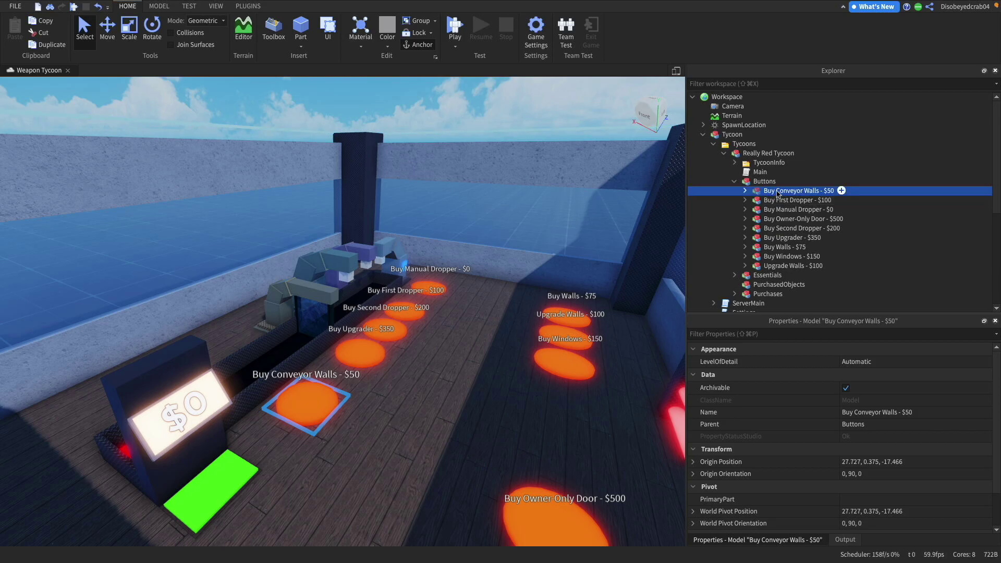
{"action": "key", "text": "ctrl+d"}
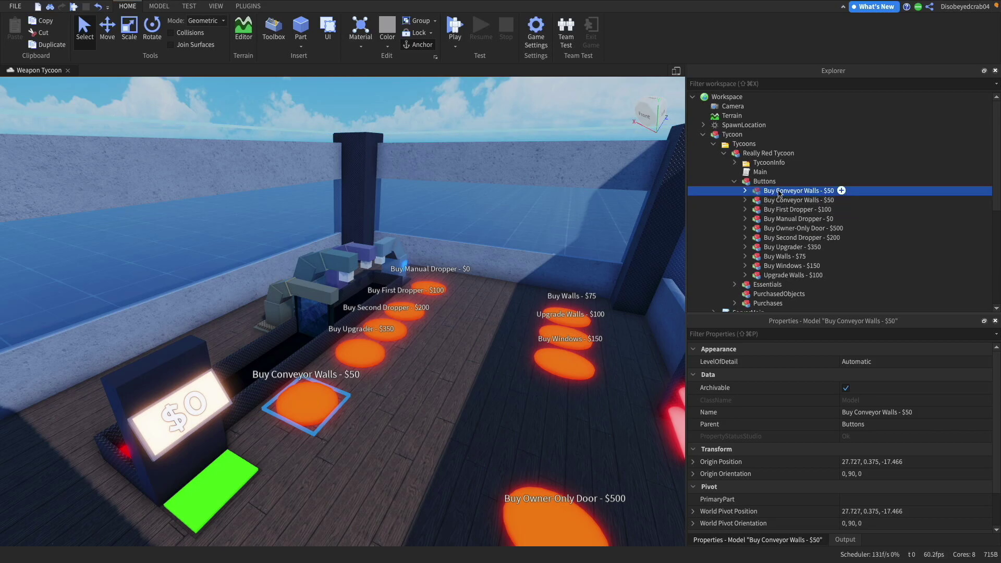
- Move the duplicated button to the floor beside the cash collector, at about 30.7, 0.4, -30.5, and rename it "Buy Classic Sword - $50"
{"action": "left_click_drag", "start_coordinate": [283, 424], "coordinate": [231, 438]}
{"action": "left_click_drag", "start_coordinate": [267, 392], "coordinate": [258, 368]}
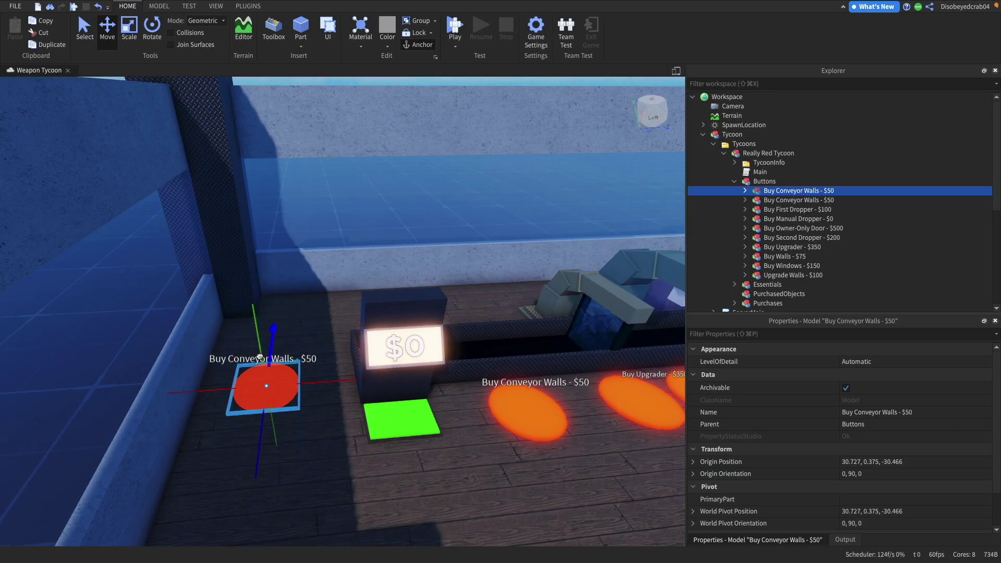
{"action": "right_click_drag", "start_coordinate": [301, 348], "coordinate": [679, 215]}
{"action": "key", "text": "a"}
{"action": "right_click", "coordinate": [780, 194]}
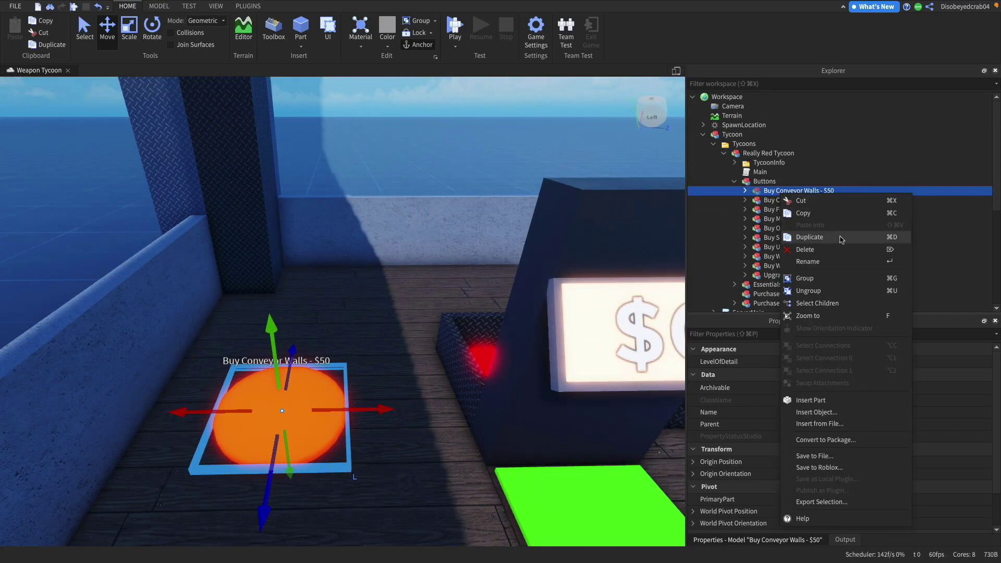
{"action": "left_click", "coordinate": [807, 261]}
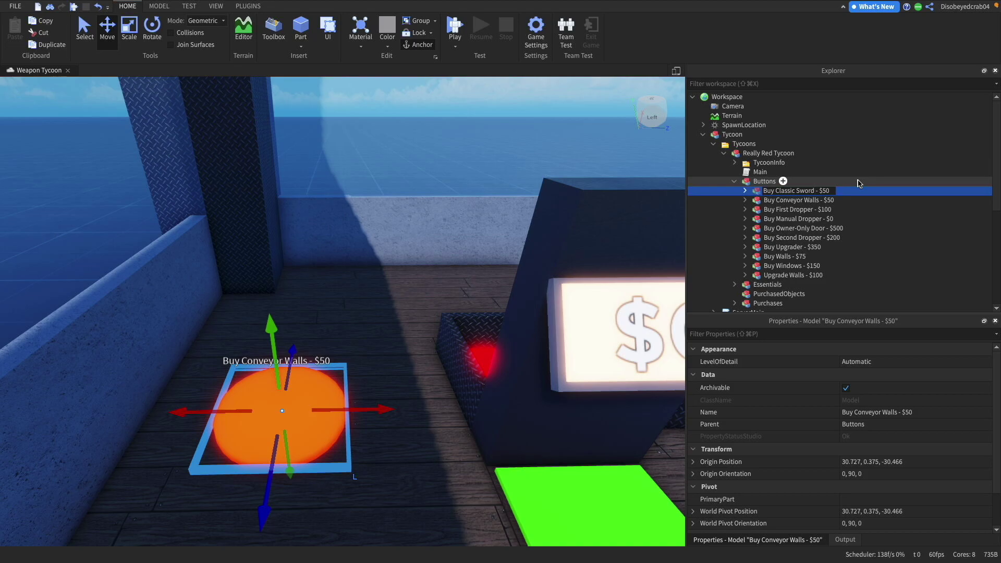
- Examine the Price, Object and Dependency values of the Buy Classic Sword button and the manual dropper that the dependency refers to
{"action": "left_click", "coordinate": [745, 190]}
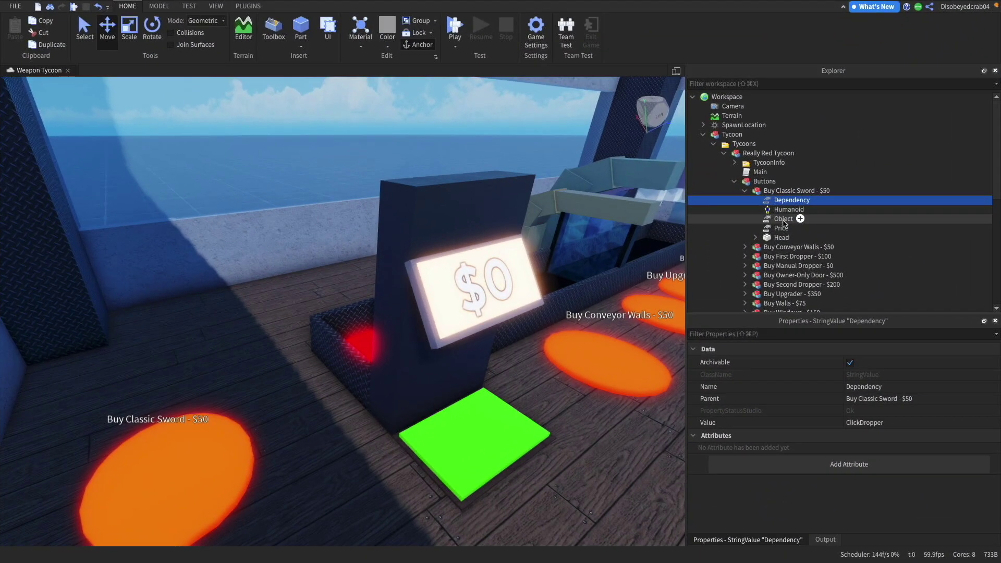
{"action": "left_click", "coordinate": [781, 228]}
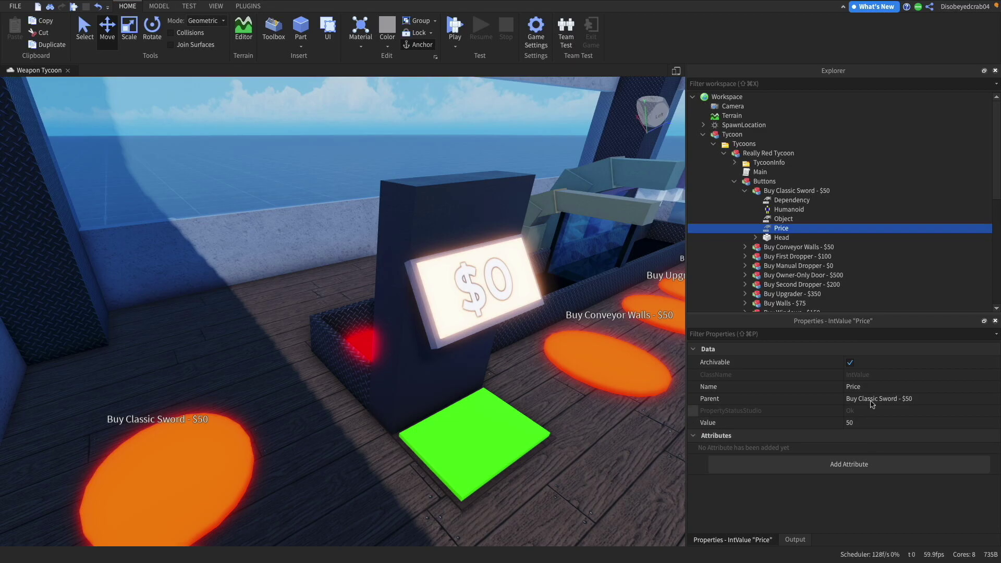
{"action": "left_click", "coordinate": [766, 218]}
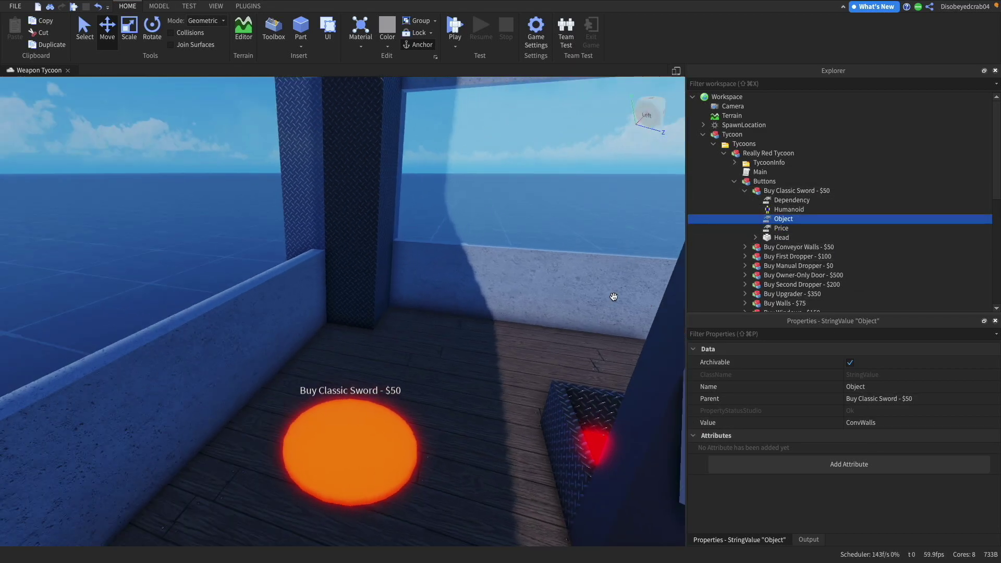
{"action": "left_click", "coordinate": [789, 201]}
{"action": "right_click_drag", "start_coordinate": [578, 266], "coordinate": [581, 264]}
{"action": "key", "text": "s"}
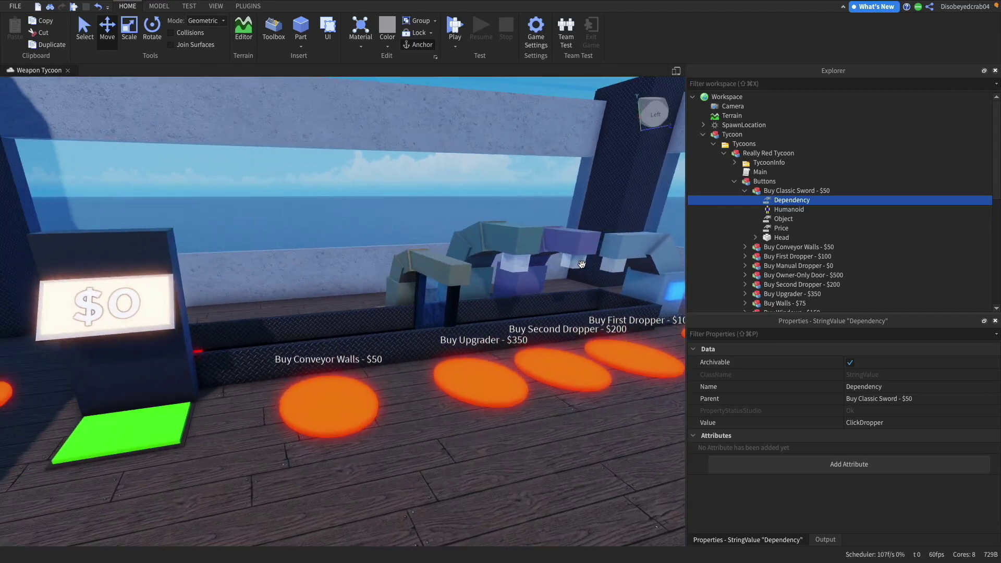
{"action": "key", "text": "d"}
{"action": "key", "text": "w"}
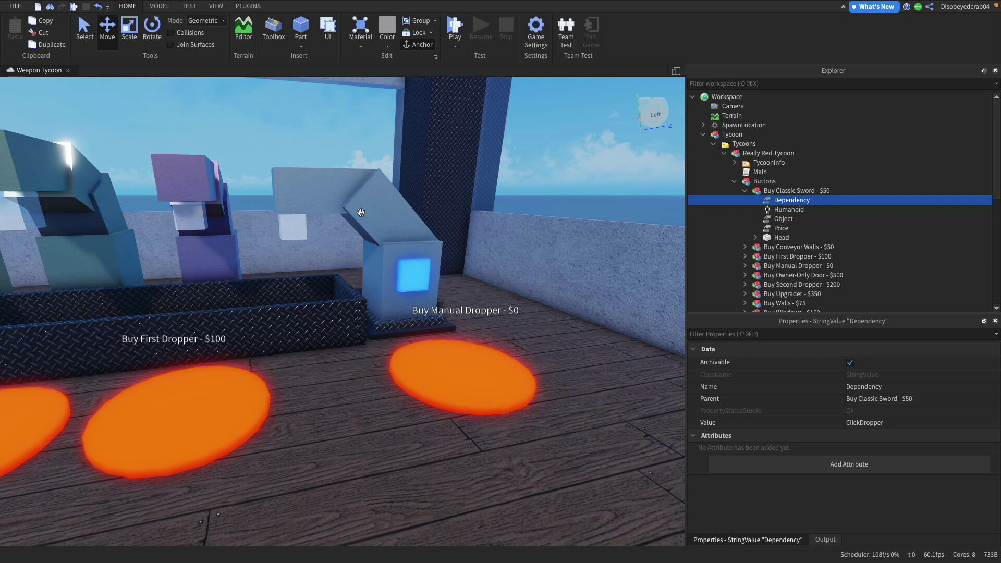
{"action": "right_click_drag", "start_coordinate": [377, 260], "coordinate": [377, 260]}
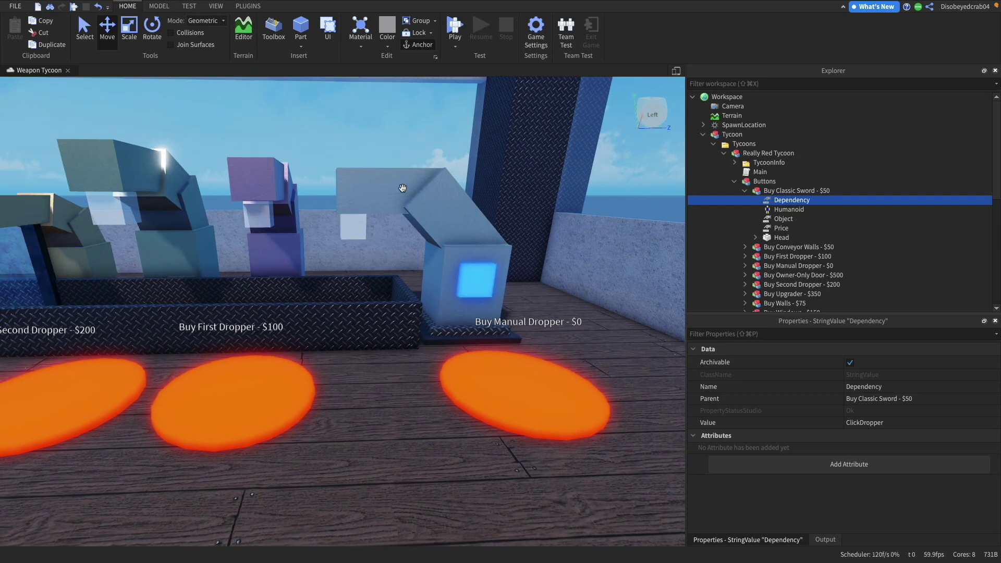
{"action": "key", "text": "a"}
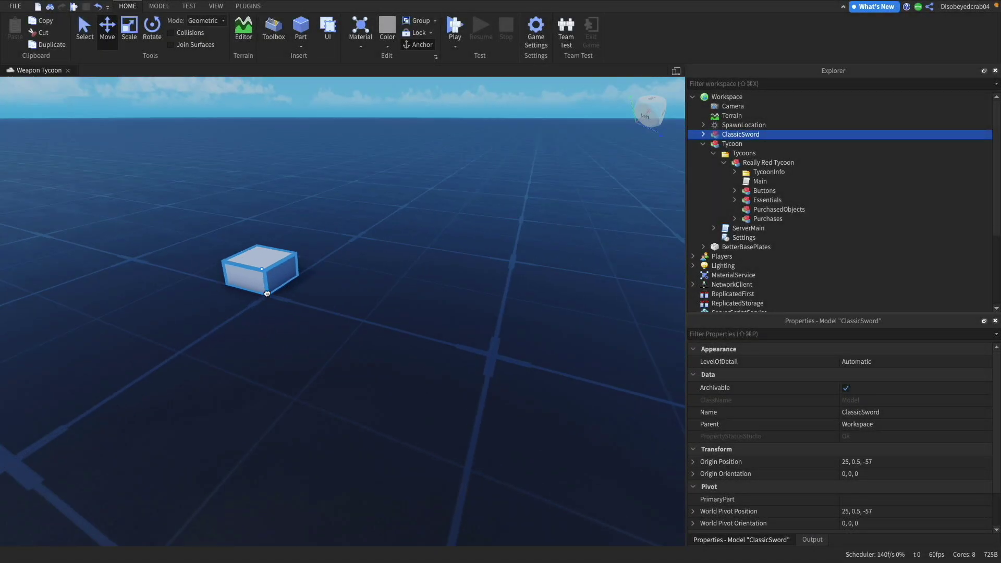
- Open the proximity prompt script inside the ClassicSword model and compare its ToolName and Storage lines with the tool in ServerStorage
{"action": "left_click", "coordinate": [403, 280]}
{"action": "right_click_drag", "start_coordinate": [403, 280], "coordinate": [372, 256]}
{"action": "left_click", "coordinate": [309, 253]}
{"action": "key", "text": "a"}
{"action": "left_click", "coordinate": [703, 134]}
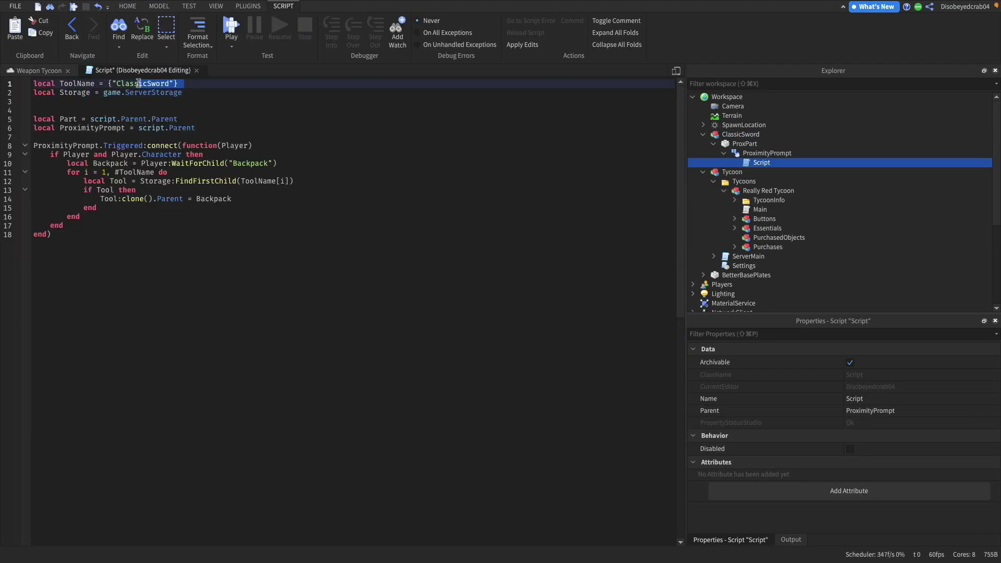
{"action": "triple_click", "coordinate": [192, 93]}
{"action": "scroll", "coordinate": [847, 240], "scroll_direction": "down", "scroll_amount": 5}
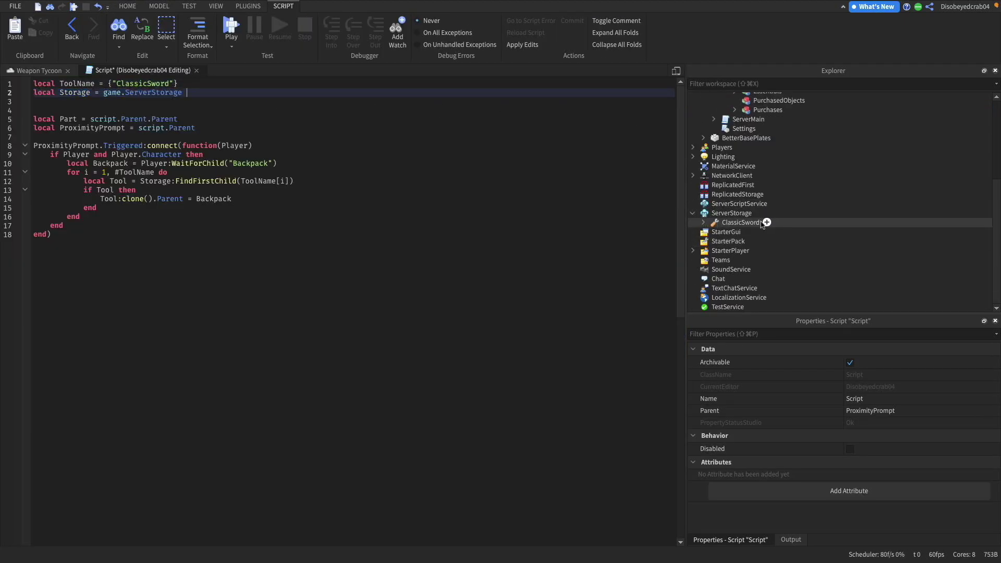
{"action": "scroll", "coordinate": [760, 224], "scroll_direction": "up", "scroll_amount": 5}
- Review the ProximityPrompt.Triggered function down to the line cloning the tool into the Backpack, and close the script
{"action": "left_click", "coordinate": [82, 121]}
{"action": "left_click", "coordinate": [87, 148]}
{"action": "left_click_drag", "start_coordinate": [62, 150], "coordinate": [237, 198]}
{"action": "left_click", "coordinate": [237, 199]}
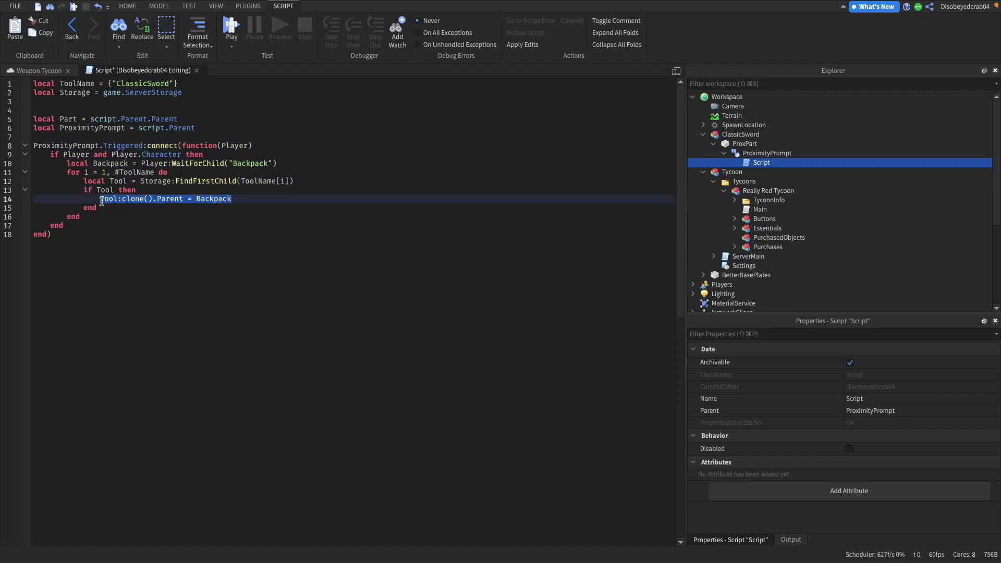
{"action": "left_click", "coordinate": [152, 208]}
{"action": "left_click", "coordinate": [198, 70]}
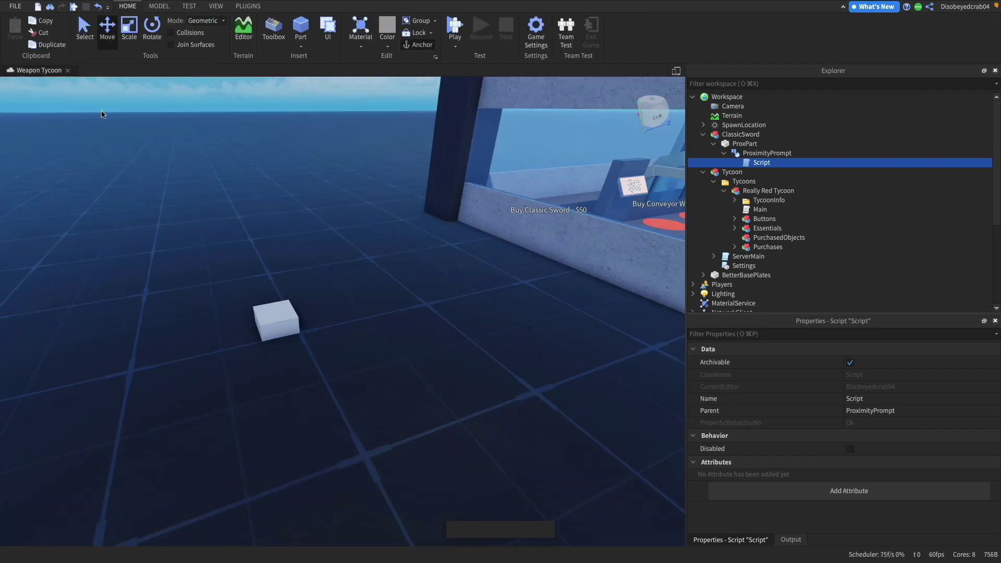
- Collapse the ClassicSword model and move it from Workspace into the Purchases model of Really Red Tycoon
{"action": "left_click", "coordinate": [723, 153]}
{"action": "left_click", "coordinate": [713, 144]}
{"action": "left_click", "coordinate": [703, 134]}
{"action": "left_click", "coordinate": [729, 137]}
{"action": "left_click_drag", "start_coordinate": [729, 136], "coordinate": [772, 219]}
{"action": "left_click", "coordinate": [773, 215]}
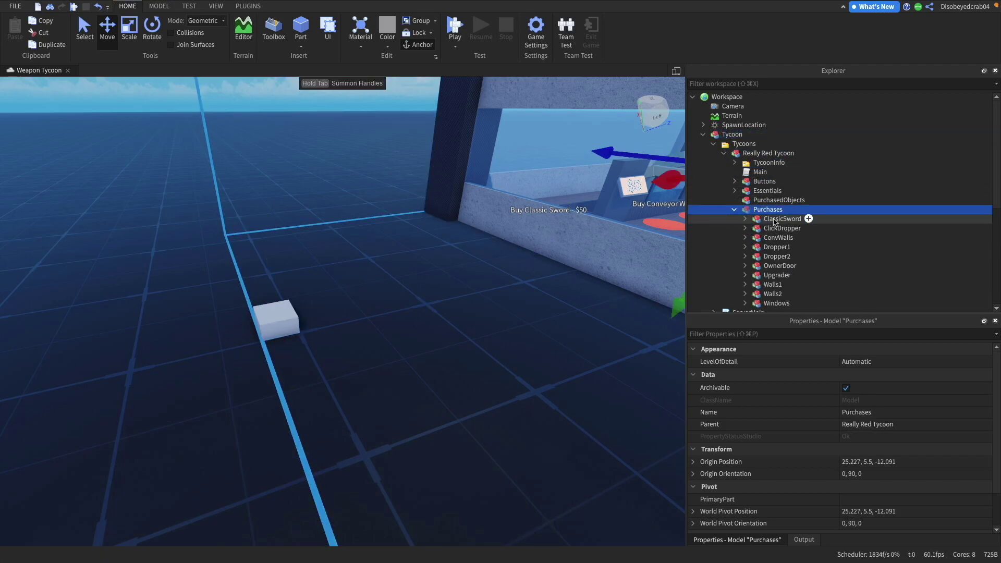
- Place the ClassicSword block inside the tycoon behind the Buy Classic Sword button, at about 35, 0.5, -30
{"action": "left_click", "coordinate": [773, 220]}
{"action": "key", "text": "d"}
{"action": "left_click_drag", "start_coordinate": [335, 308], "coordinate": [389, 212]}
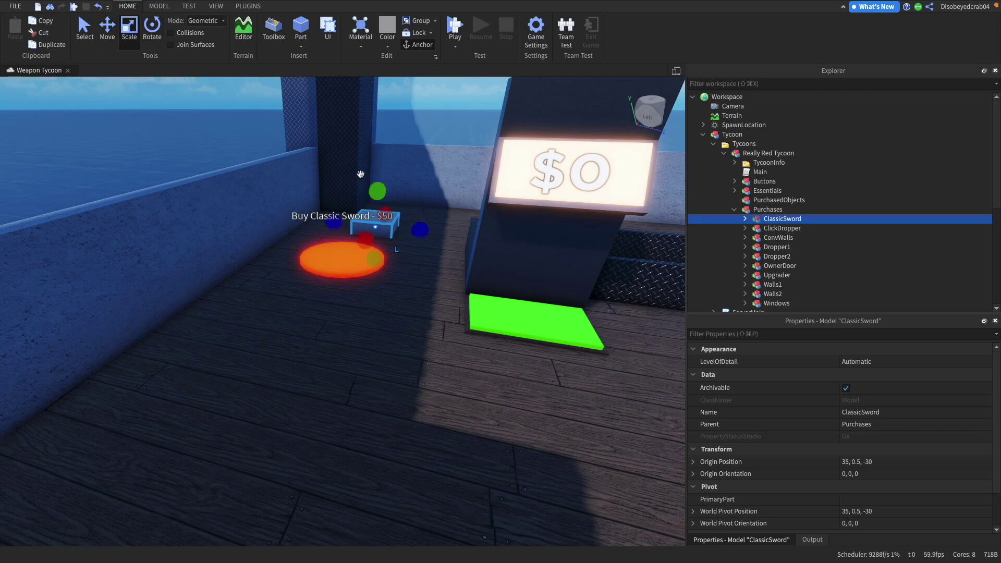
- Scale the ClassicSword block taller and wider to form a stand behind its purchase button
{"action": "left_click_drag", "start_coordinate": [383, 194], "coordinate": [379, 124]}
{"action": "key", "text": "s"}
{"action": "left_click_drag", "start_coordinate": [415, 209], "coordinate": [450, 211]}
{"action": "left_click_drag", "start_coordinate": [330, 202], "coordinate": [300, 199]}
{"action": "left_click_drag", "start_coordinate": [375, 119], "coordinate": [378, 96]}
{"action": "key", "text": "d"}
{"action": "right_click_drag", "start_coordinate": [378, 96], "coordinate": [379, 97]}
{"action": "key", "text": "a"}
- Add a thin Part on top of the stand inside the ClassicSword model and give it a glowing orange finish
{"action": "left_click", "coordinate": [745, 219]}
{"action": "left_click", "coordinate": [782, 228]}
{"action": "left_click", "coordinate": [808, 218]}
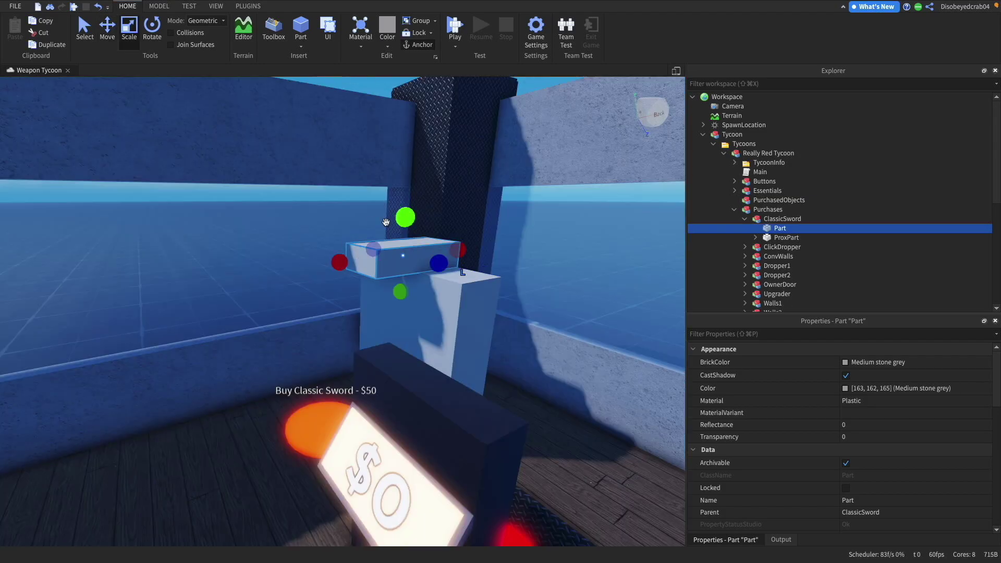
{"action": "left_click", "coordinate": [884, 402]}
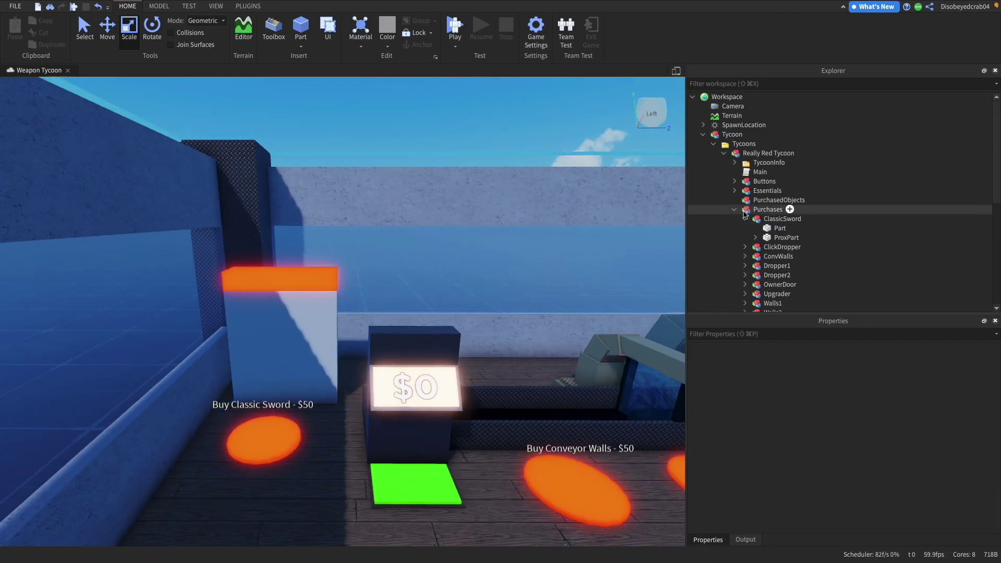
{"action": "left_click", "coordinate": [782, 218]}
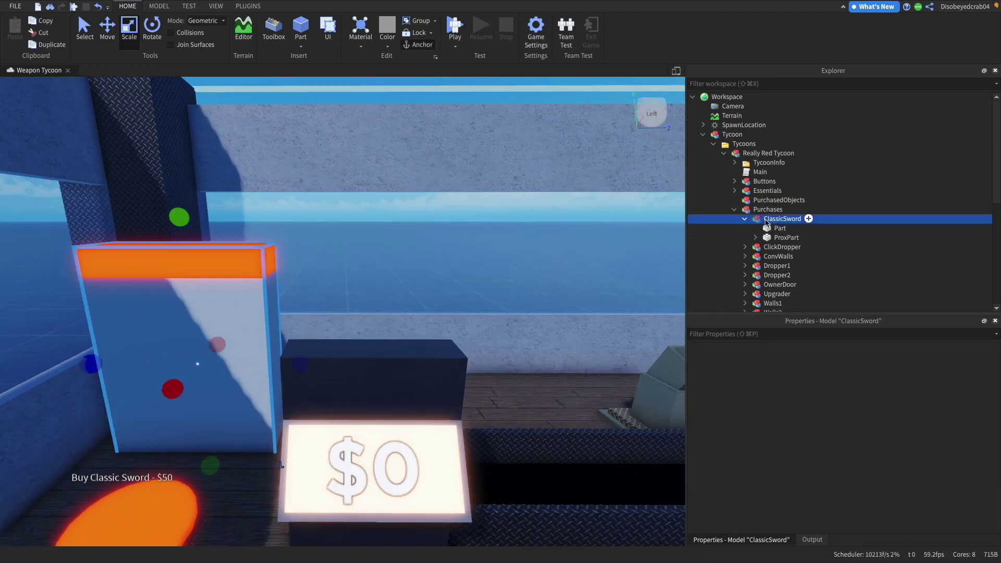
{"action": "left_click", "coordinate": [779, 228]}
{"action": "key", "text": "Down"}
{"action": "key", "text": "Down"}
{"action": "left_click", "coordinate": [746, 220]}
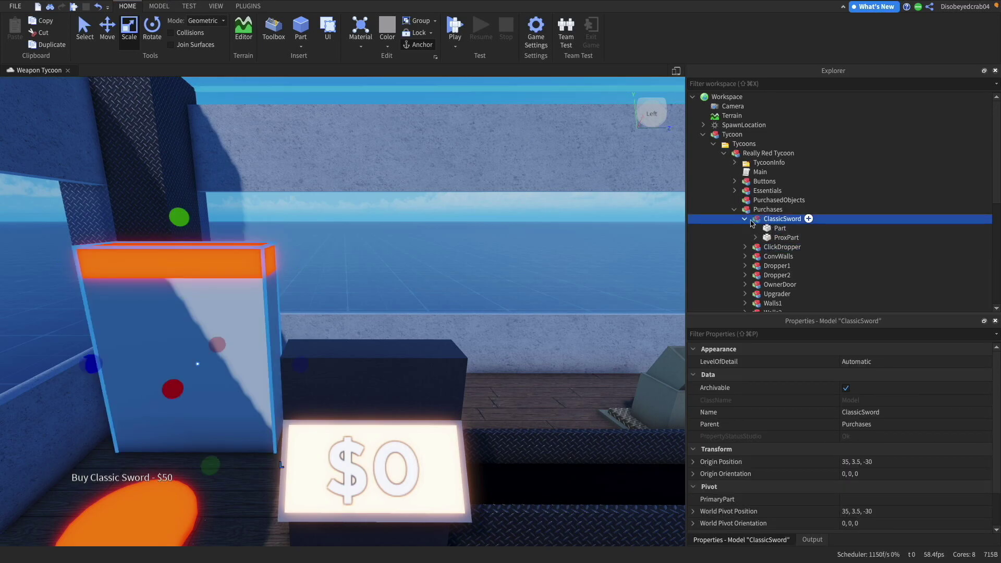
- Set the Object value of the Buy Classic Sword button to ClassicSword
{"action": "left_click", "coordinate": [735, 209]}
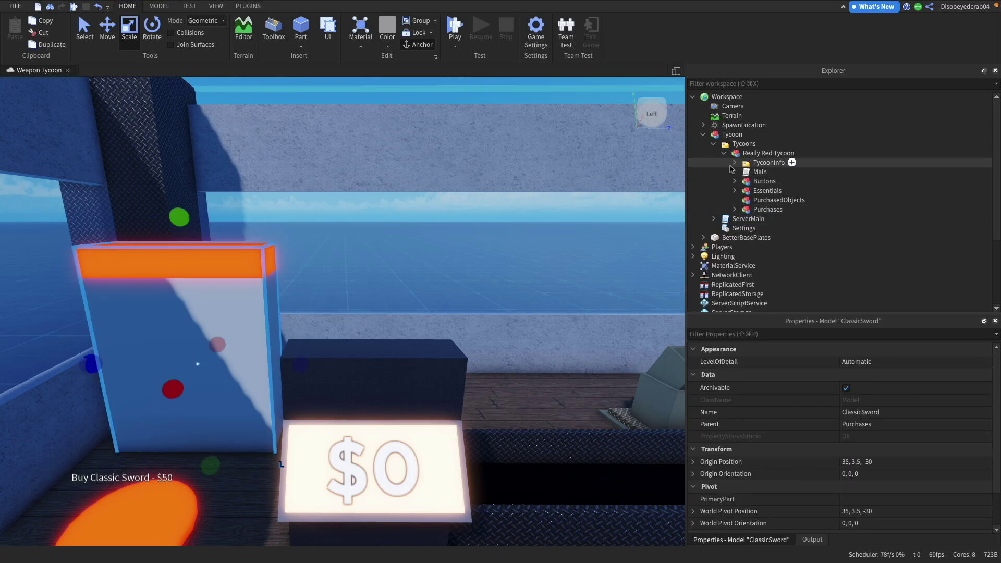
{"action": "left_click", "coordinate": [735, 181]}
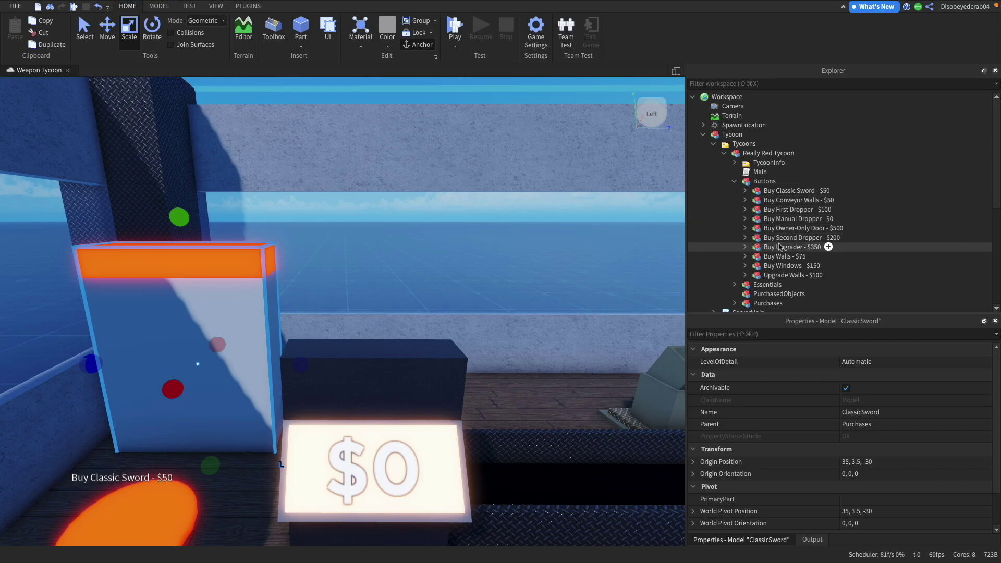
{"action": "left_click", "coordinate": [770, 192]}
{"action": "left_click", "coordinate": [744, 191]}
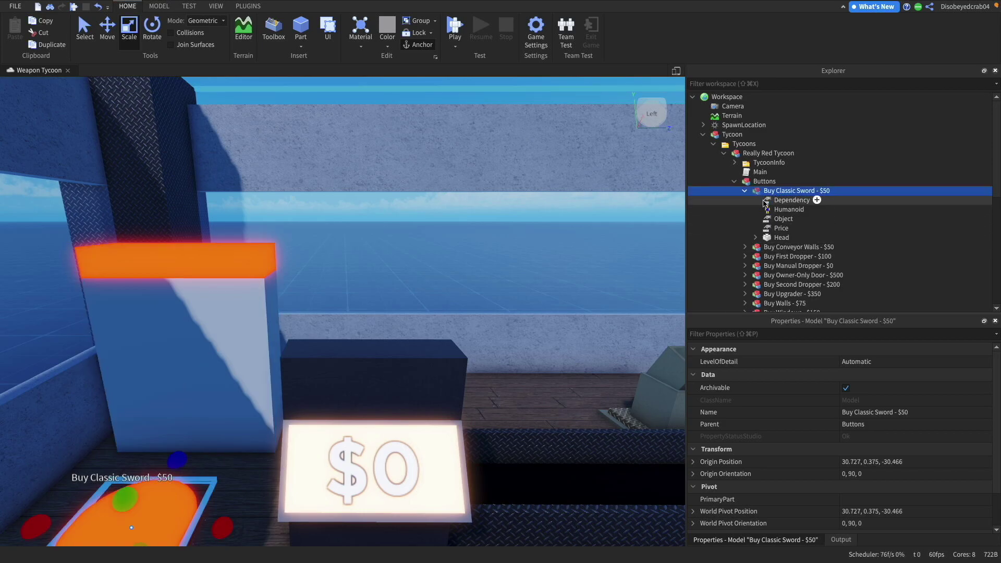
{"action": "left_click", "coordinate": [782, 219]}
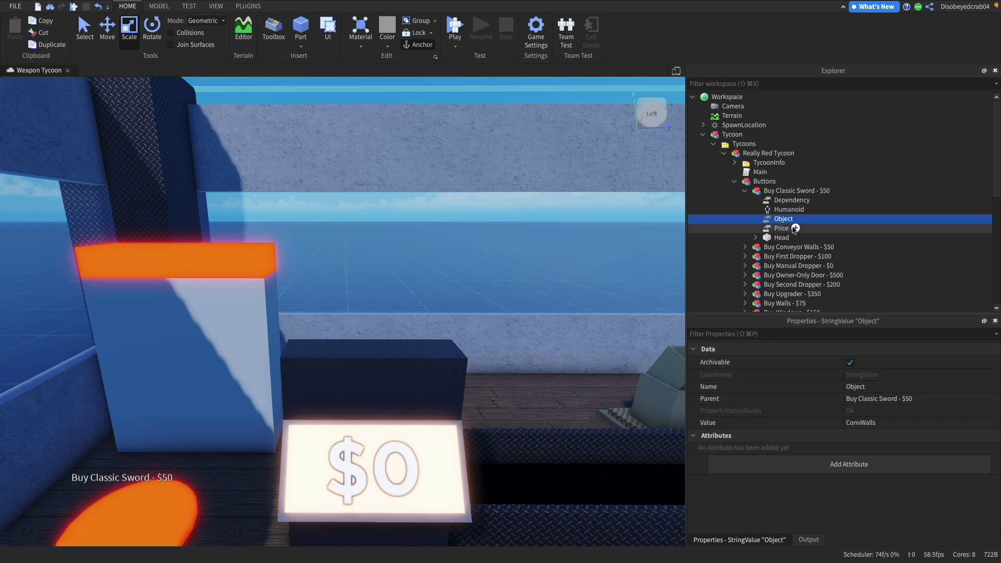
{"action": "left_click", "coordinate": [900, 420]}
{"action": "scroll", "coordinate": [828, 261], "scroll_direction": "down", "scroll_amount": 3}
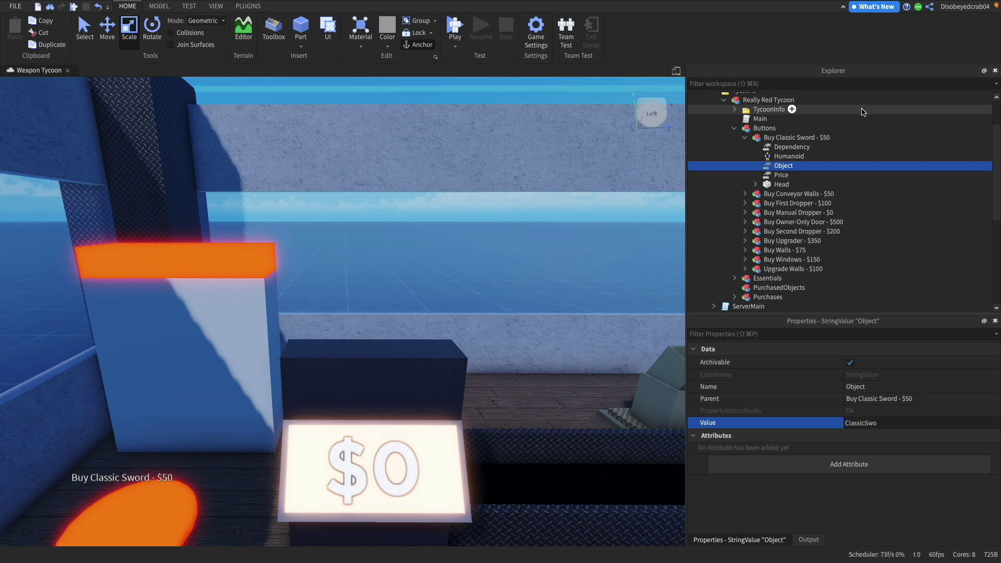
{"action": "key", "text": "Return"}
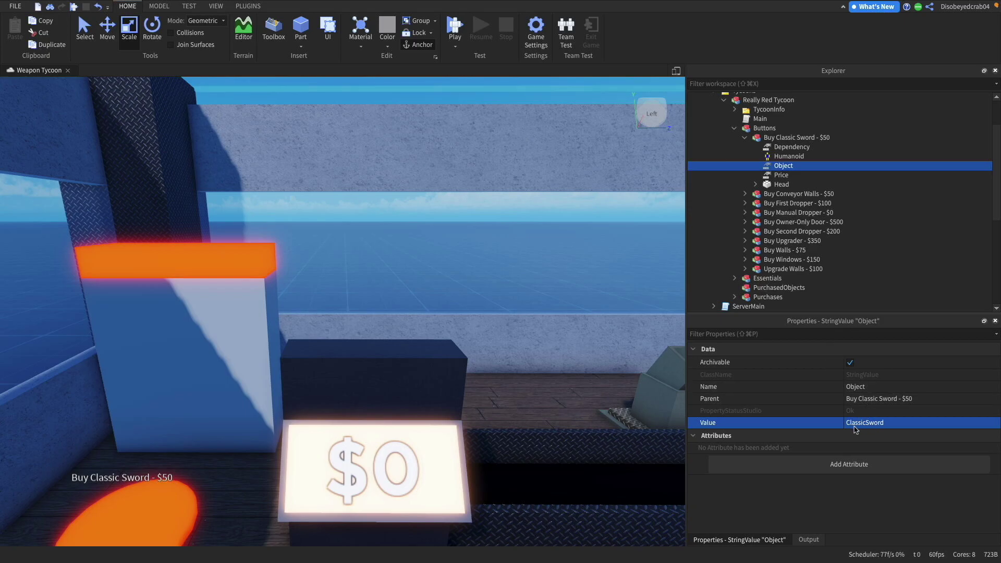
- Check the ClassicSword model's name in Purchases against the button's Object value, and collapse the Tycoon hierarchy
{"action": "left_click", "coordinate": [740, 297]}
{"action": "scroll", "coordinate": [738, 271], "scroll_direction": "down", "scroll_amount": 3}
{"action": "left_click", "coordinate": [734, 242]}
{"action": "left_click", "coordinate": [773, 252]}
{"action": "left_click", "coordinate": [745, 253]}
{"action": "left_click", "coordinate": [734, 243]}
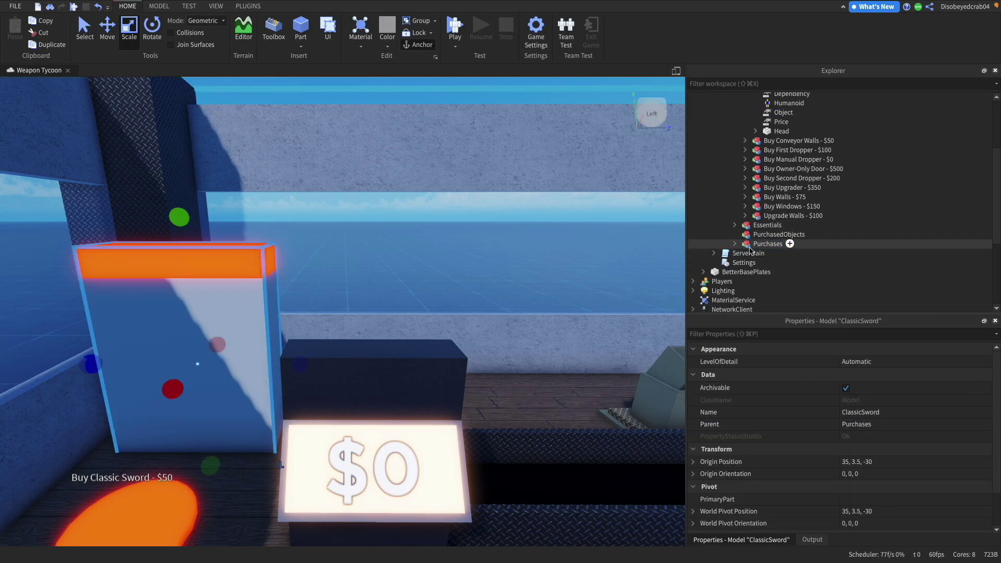
{"action": "scroll", "coordinate": [741, 245], "scroll_direction": "up", "scroll_amount": 4}
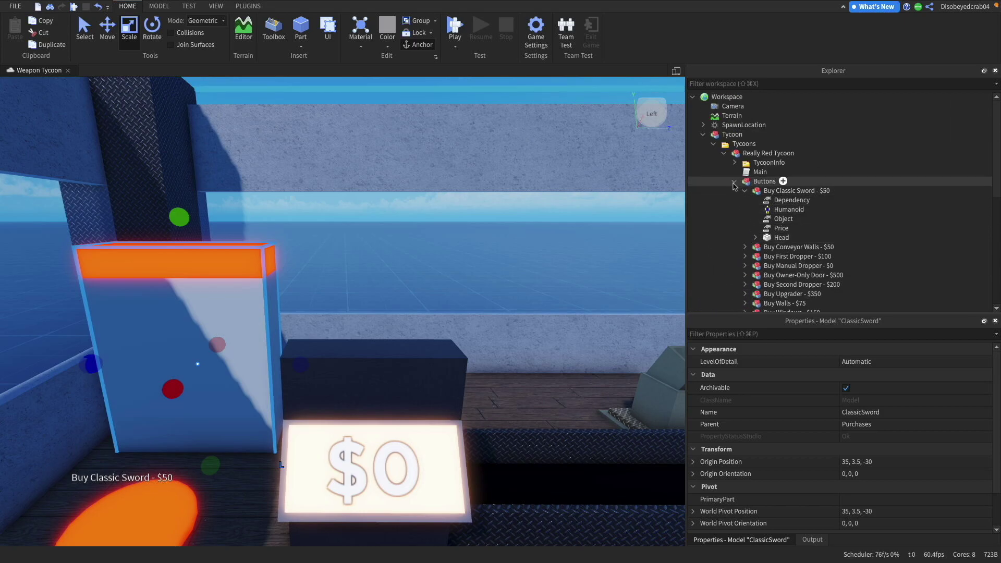
{"action": "left_click", "coordinate": [734, 181]}
{"action": "left_click", "coordinate": [724, 153]}
{"action": "left_click", "coordinate": [714, 144]}
{"action": "left_click", "coordinate": [703, 135]}
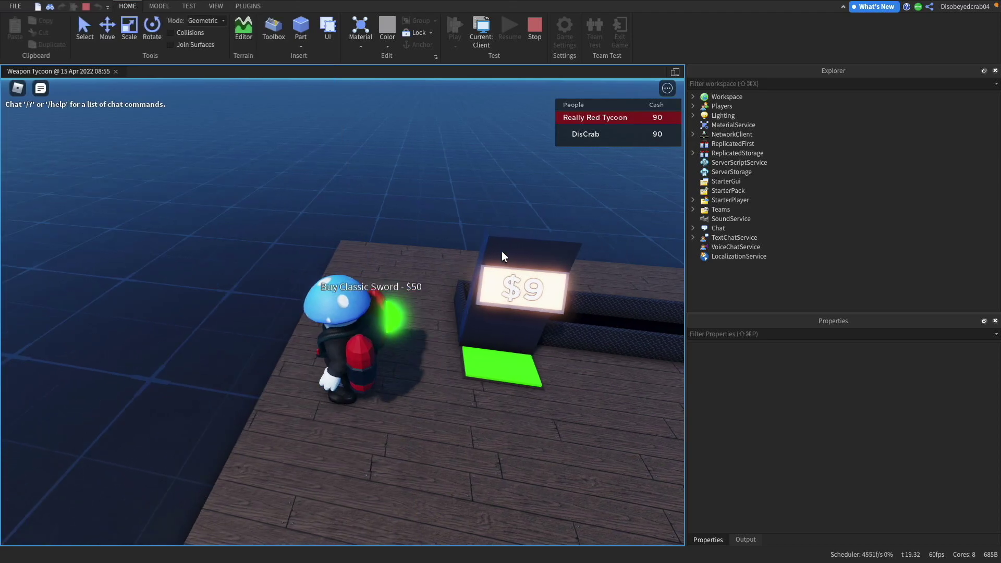
- Playtest buying the Classic Sword, collect it from the stand, equip and swing it, and stop the test
{"action": "key", "text": "w"}
{"action": "right_click_drag", "start_coordinate": [419, 257], "coordinate": [402, 272]}
{"action": "key", "text": "f"}
{"action": "key", "text": "1"}
{"action": "key", "text": "s"}
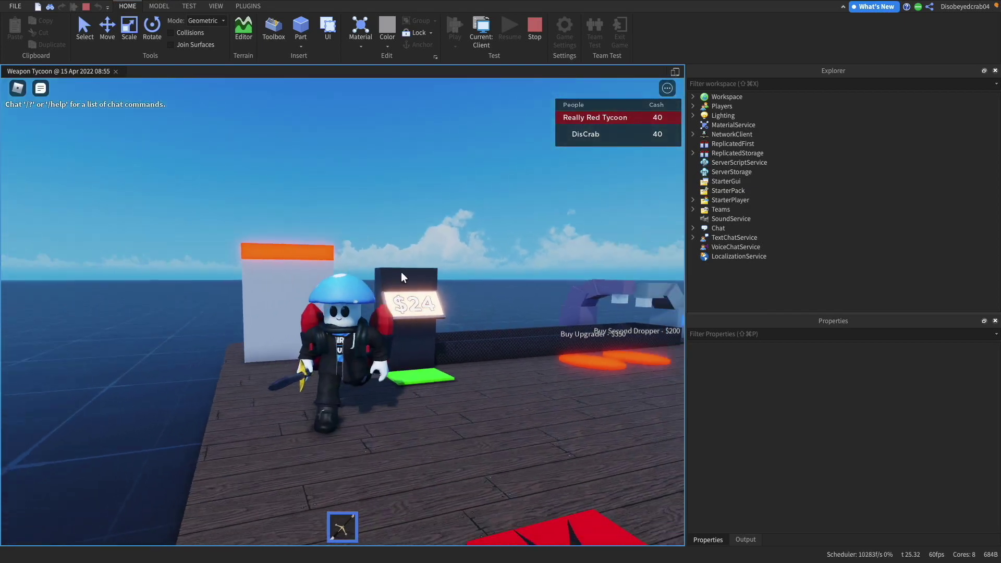
{"action": "key", "text": "s"}
{"action": "left_click", "coordinate": [393, 271]}
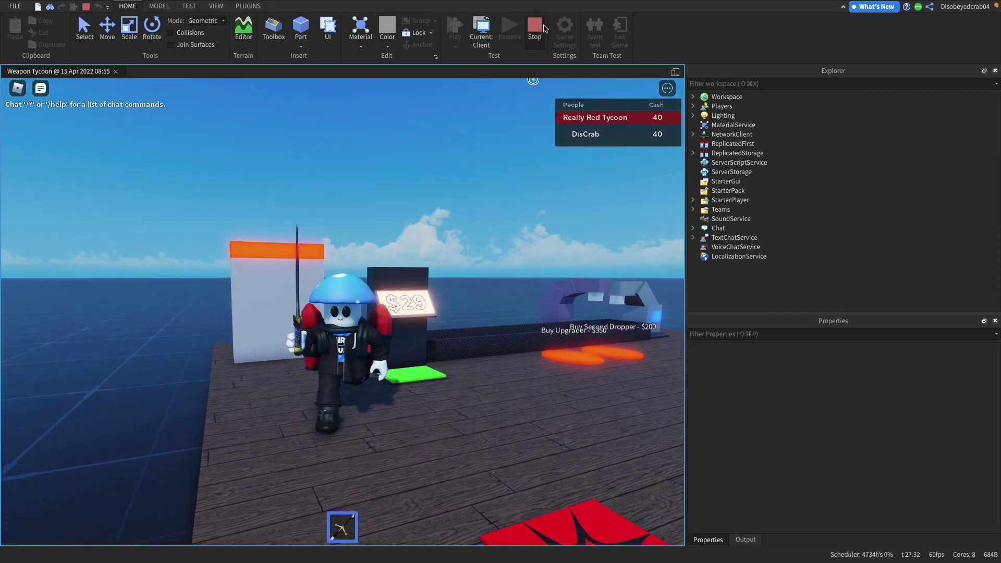
{"action": "left_click", "coordinate": [540, 35]}
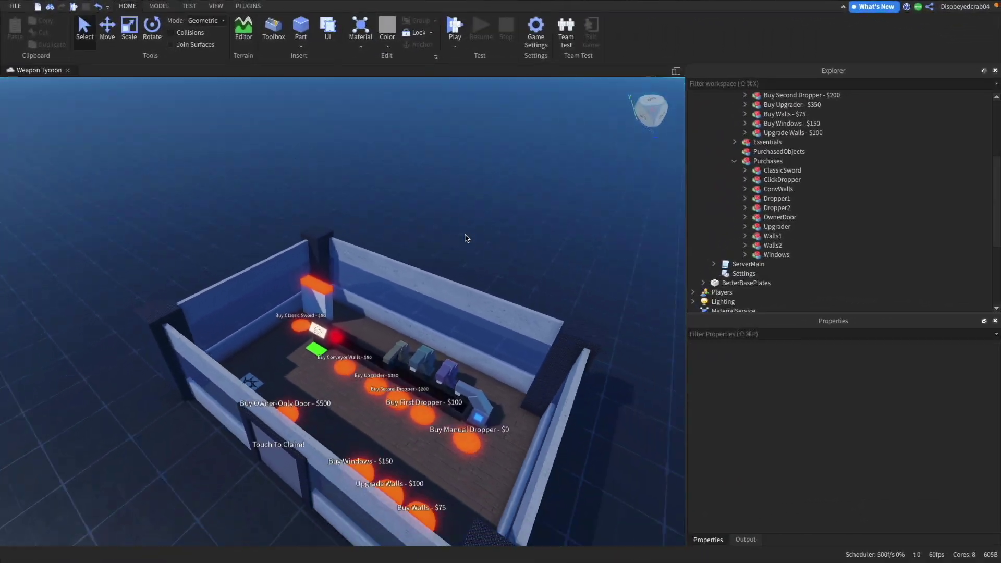
{"action": "scroll", "coordinate": [465, 238], "scroll_direction": "up", "scroll_amount": 5}
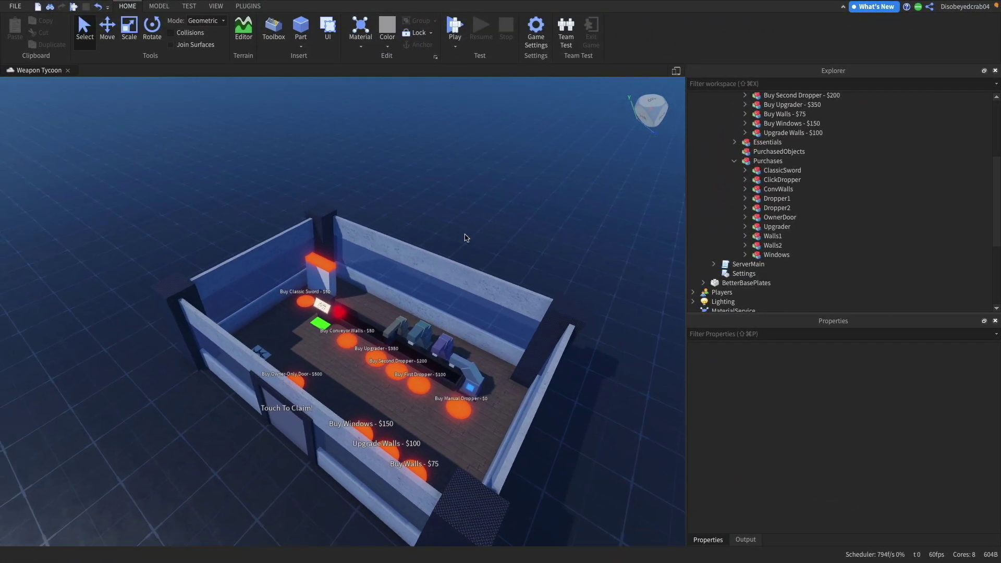
{"action": "scroll", "coordinate": [465, 235], "scroll_direction": "up", "scroll_amount": 5}
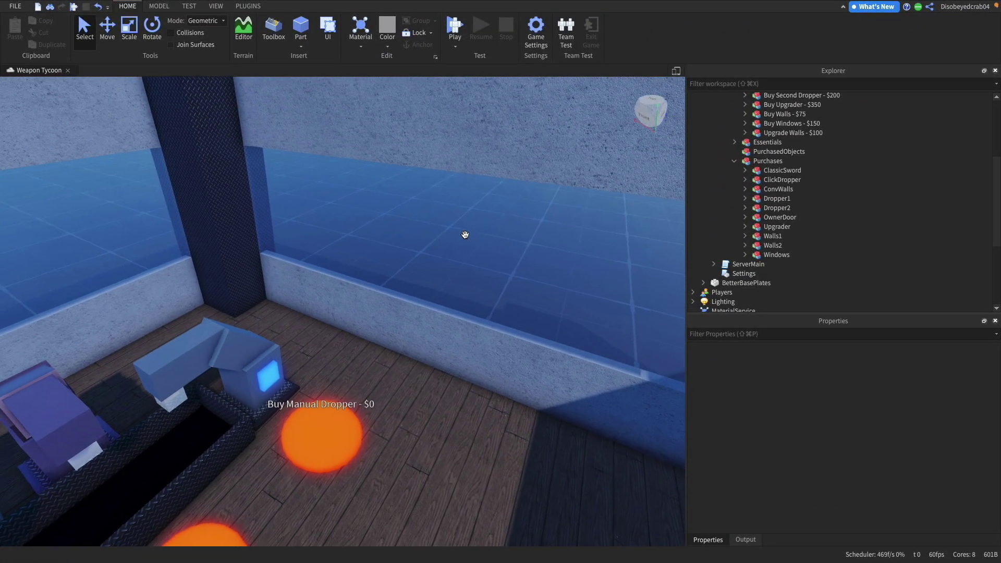
{"action": "scroll", "coordinate": [787, 186], "scroll_direction": "up", "scroll_amount": 2}
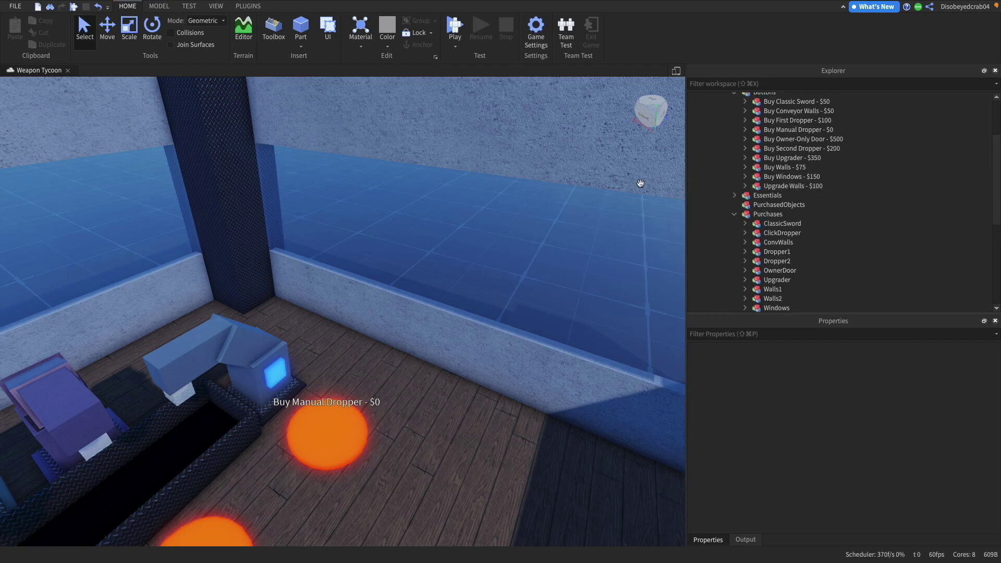
- Duplicate the Buy Conveyor Walls button and move the copy to the open floor between the spawn pad and the green cash collector
{"action": "left_click", "coordinate": [789, 101]}
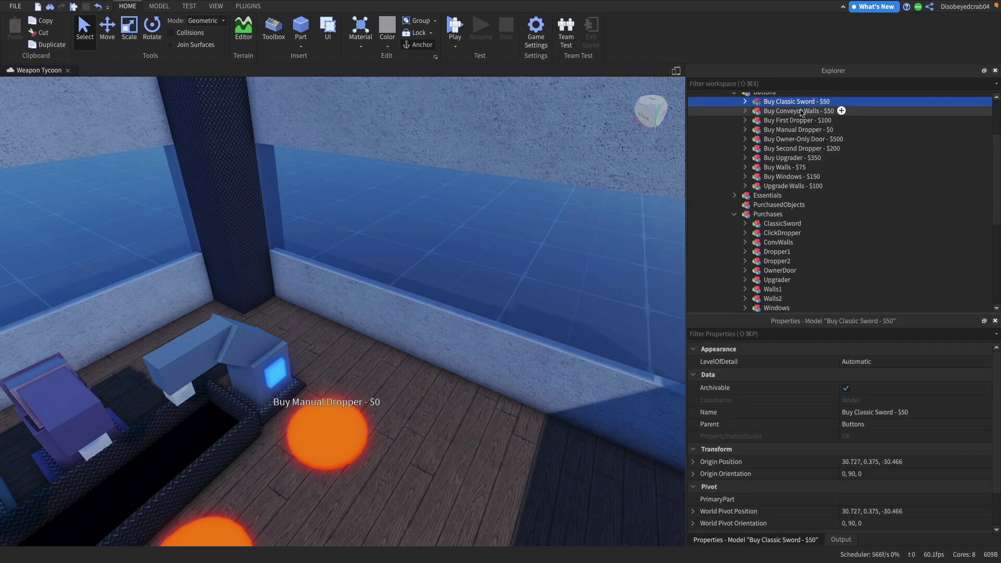
{"action": "left_click", "coordinate": [804, 111]}
{"action": "key", "text": "f"}
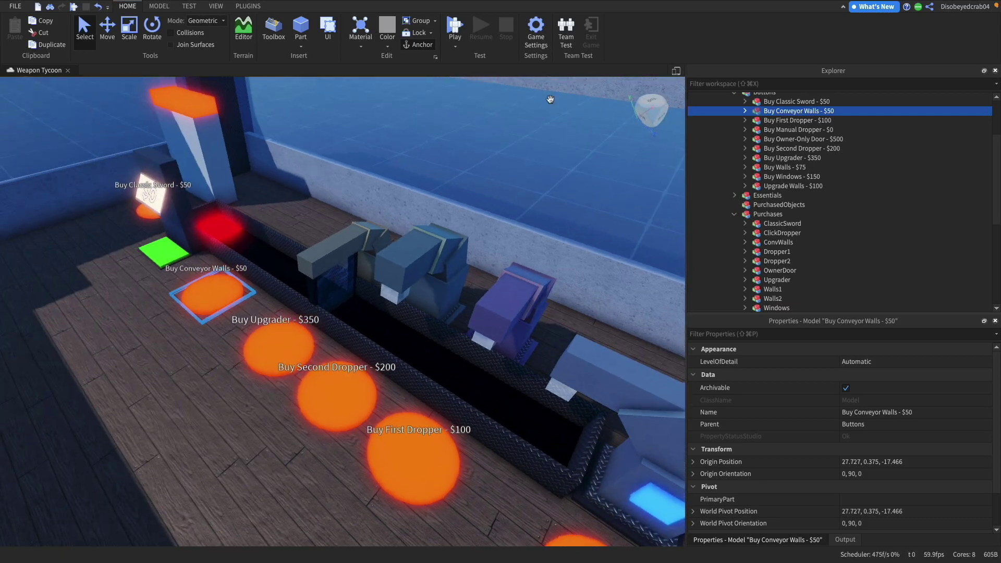
{"action": "key", "text": "super+d"}
{"action": "left_click_drag", "start_coordinate": [294, 255], "coordinate": [211, 261]}
{"action": "left_click_drag", "start_coordinate": [120, 377], "coordinate": [120, 293]}
{"action": "left_click_drag", "start_coordinate": [164, 222], "coordinate": [207, 215]}
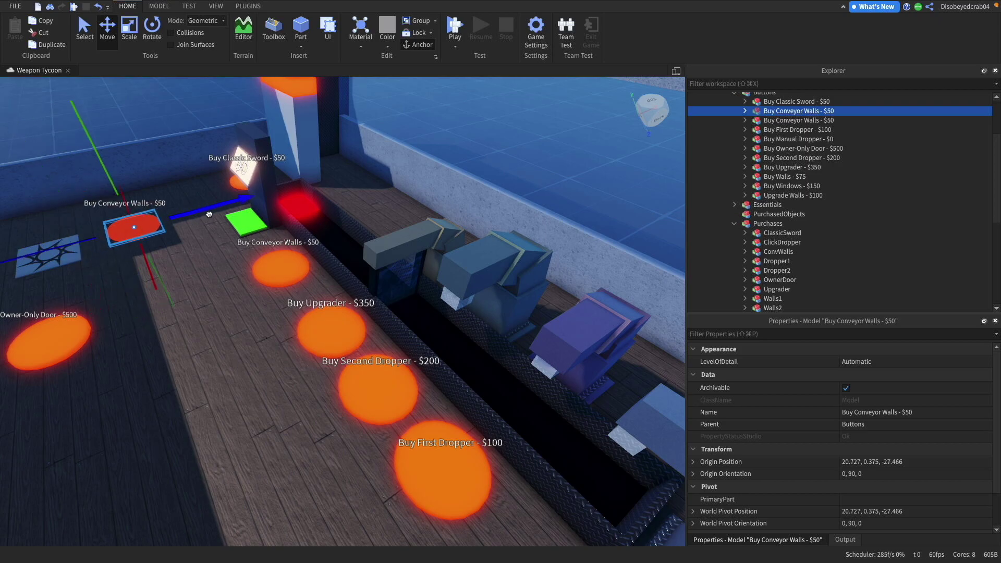
- Rename the duplicated Buy Conveyor Walls button as Buy Gun Gamepass
{"action": "key", "text": "f"}
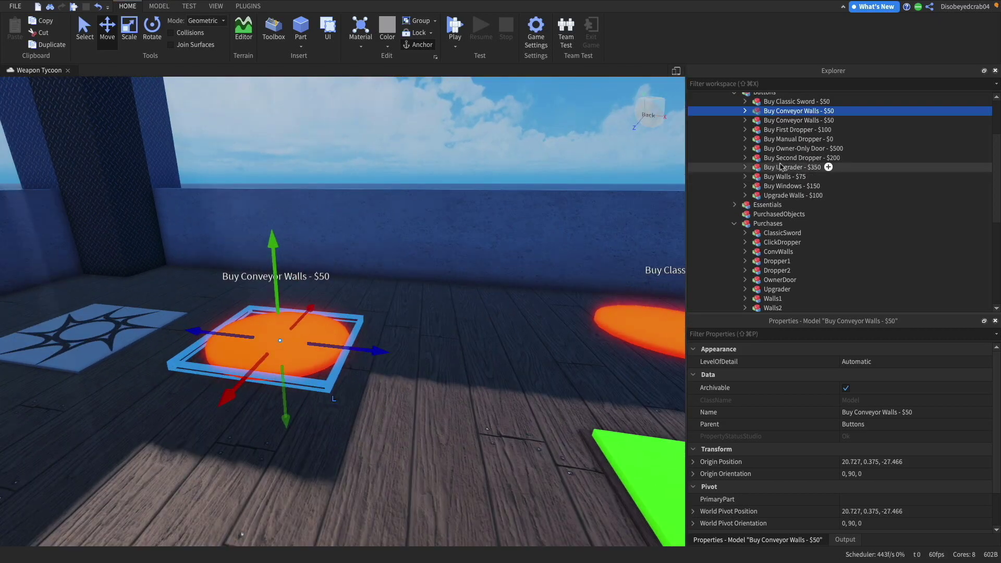
{"action": "right_click", "coordinate": [798, 115]}
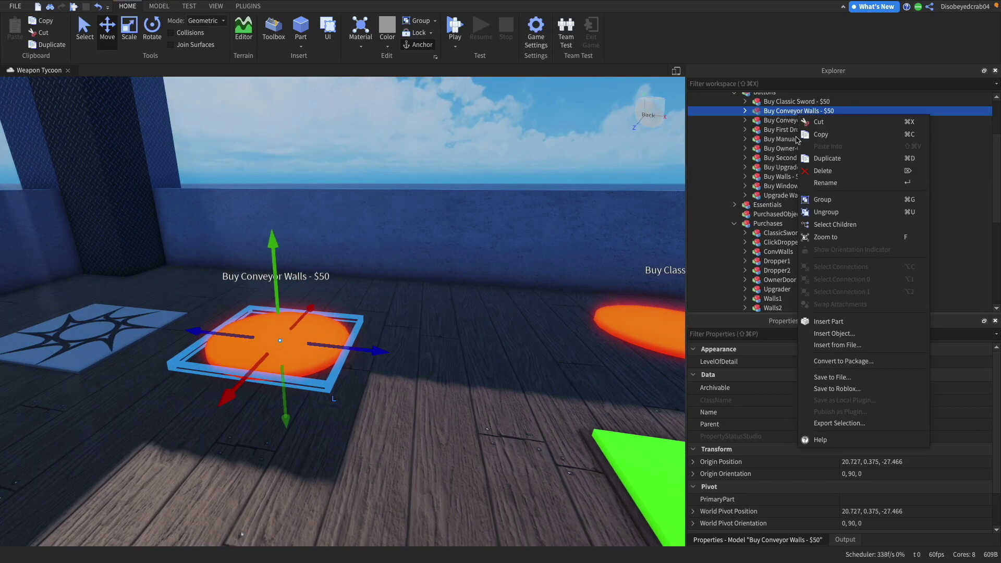
{"action": "left_click", "coordinate": [825, 183]}
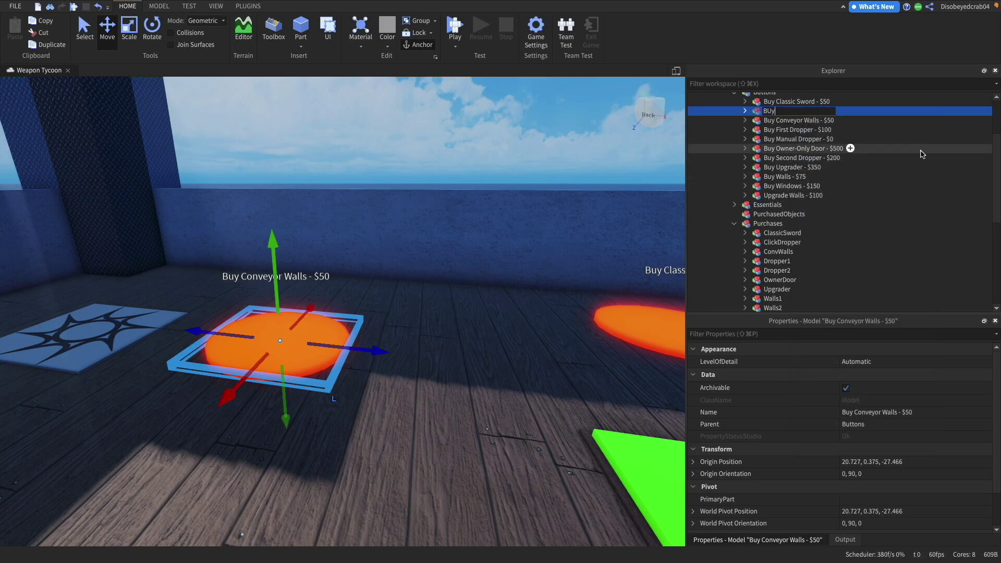
{"action": "type", "text": "Buy Gun Gamepass"}
{"action": "key", "text": "Return"}
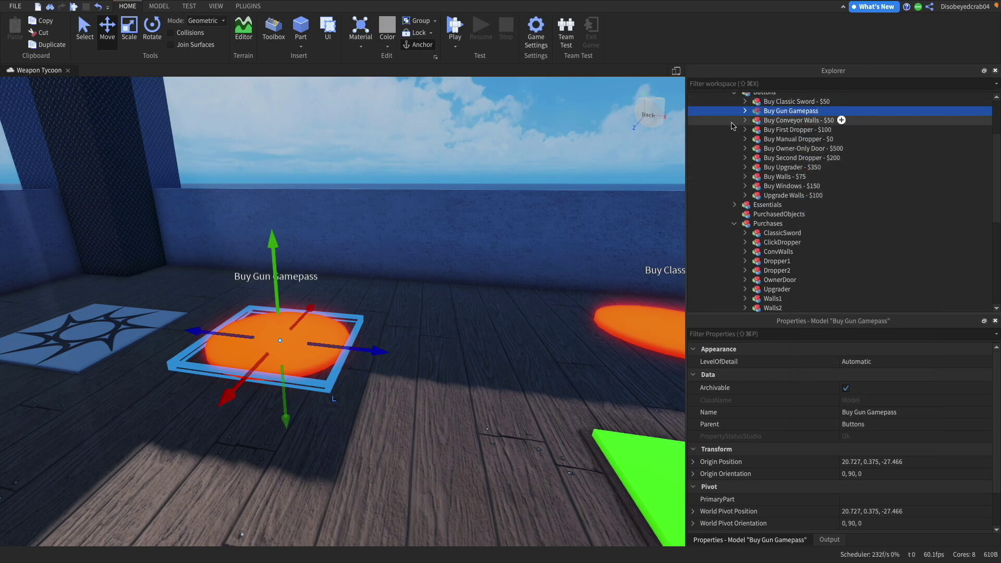
- Replace the Price value in Buy Gun Gamepass with an IntValue named GamePass, and inspect its Object and Dependency values
{"action": "left_click", "coordinate": [744, 111]}
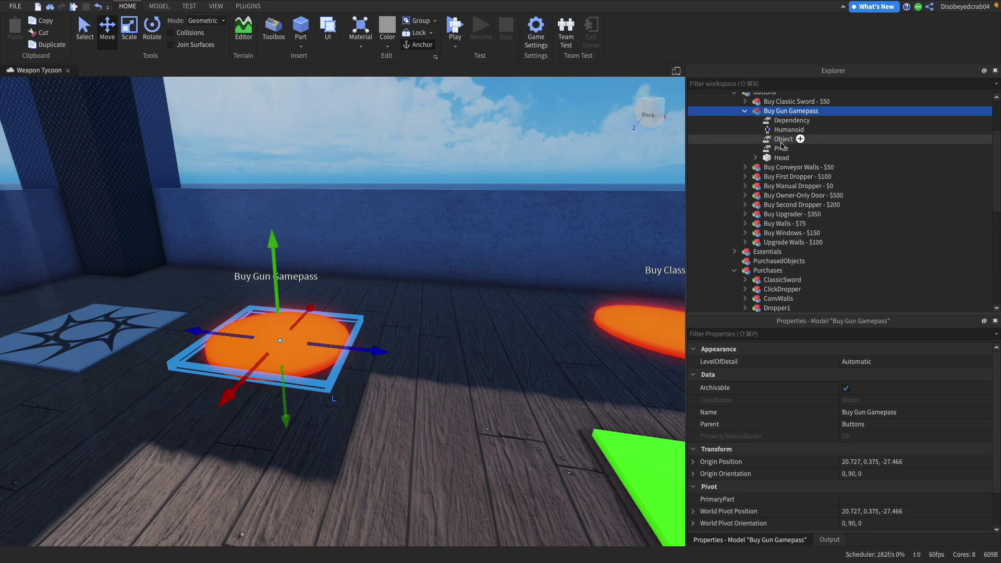
{"action": "left_click", "coordinate": [826, 149]}
{"action": "key", "text": "Delete"}
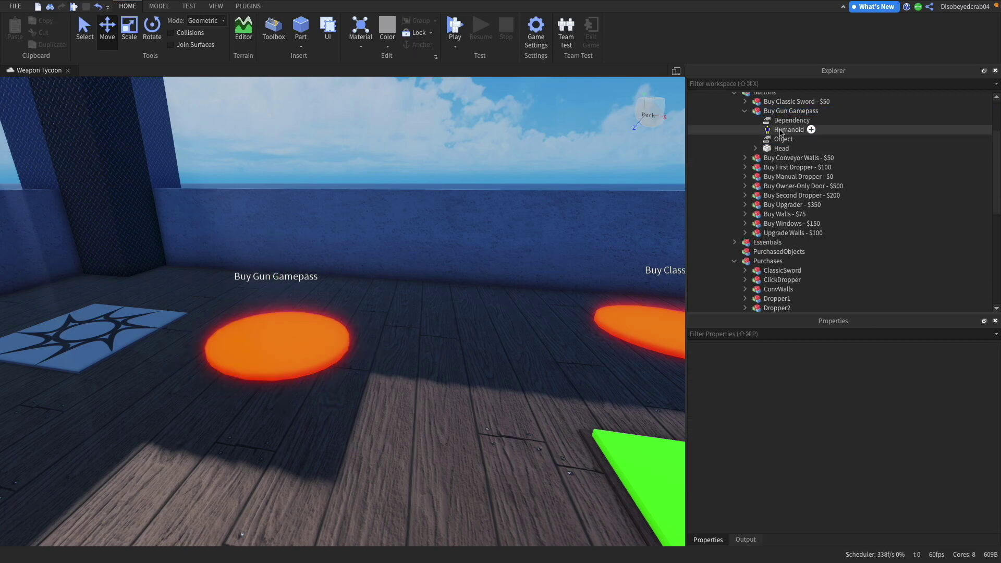
{"action": "left_click", "coordinate": [825, 111]}
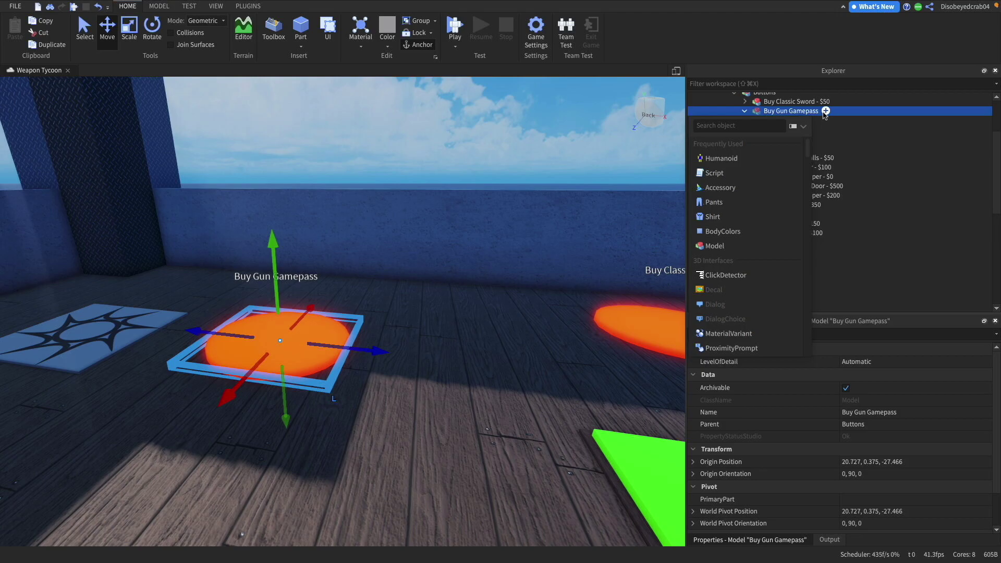
{"action": "type", "text": "in"}
{"action": "left_click", "coordinate": [758, 145]}
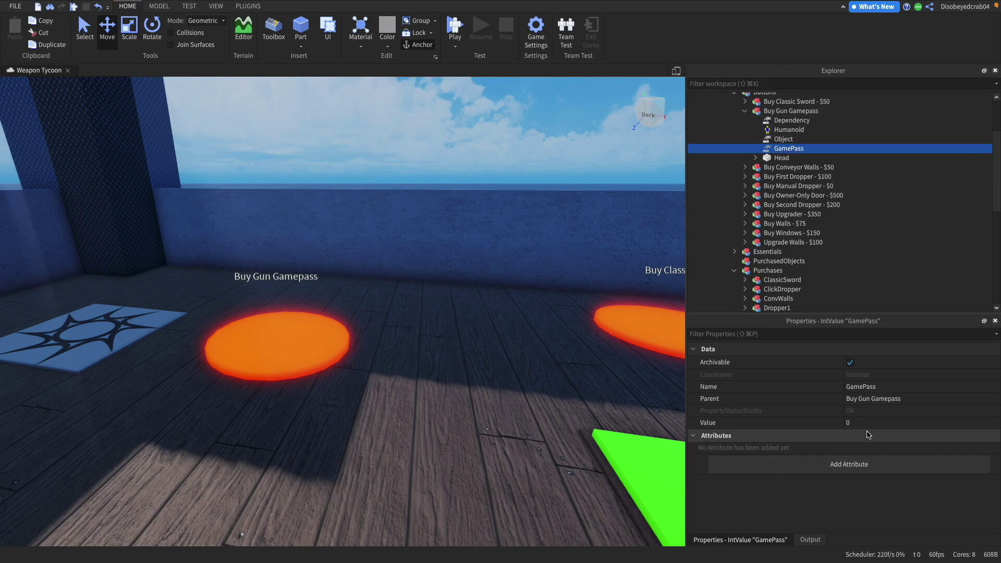
{"action": "left_click", "coordinate": [789, 139]}
{"action": "left_click", "coordinate": [790, 121]}
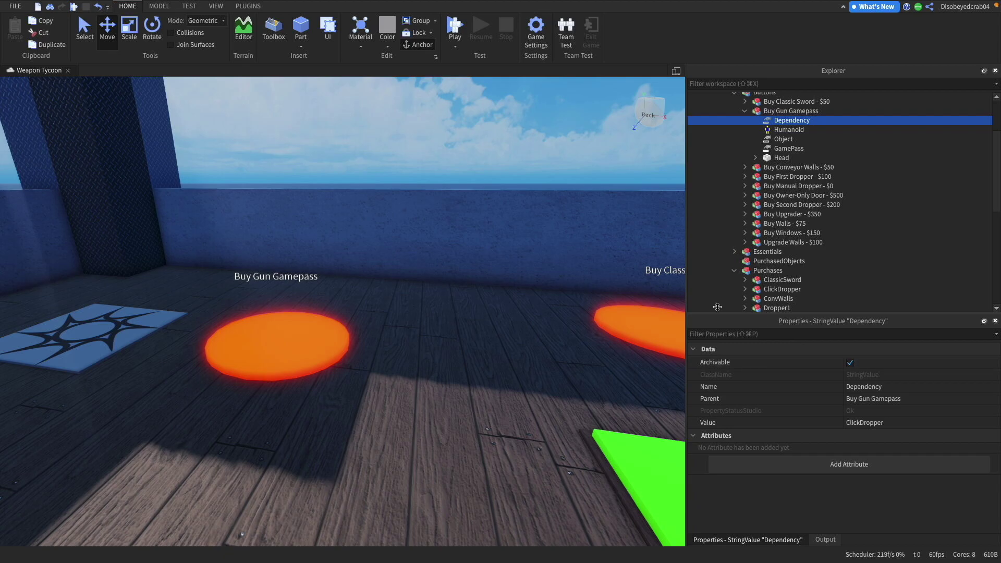
{"action": "left_click", "coordinate": [787, 139]}
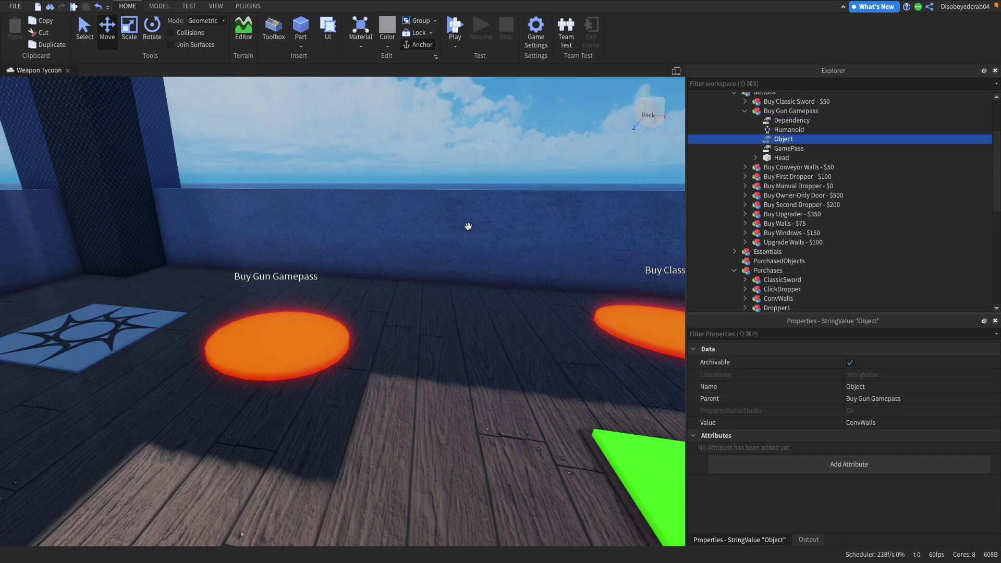
- Duplicate the ClassicSword model in Purchases, move the copy away from the original stand and rotate it about its vertical axis
{"action": "right_click_drag", "start_coordinate": [468, 226], "coordinate": [449, 197]}
{"action": "scroll", "coordinate": [450, 197], "scroll_direction": "down", "scroll_amount": 3}
{"action": "scroll", "coordinate": [785, 273], "scroll_direction": "down", "scroll_amount": 2}
{"action": "scroll", "coordinate": [777, 255], "scroll_direction": "down", "scroll_amount": 1}
{"action": "left_click", "coordinate": [782, 200]}
{"action": "left_click_drag", "start_coordinate": [352, 252], "coordinate": [68, 269]}
{"action": "left_click", "coordinate": [149, 46]}
{"action": "left_click_drag", "start_coordinate": [189, 279], "coordinate": [259, 258]}
- Position the copied stand against the wall behind the Buy Gun Gamepass button, at origin 21, 3.5, -31
{"action": "right_click_drag", "start_coordinate": [259, 257], "coordinate": [258, 256]}
{"action": "key", "text": "s"}
{"action": "key", "text": "d"}
{"action": "left_click", "coordinate": [103, 47]}
{"action": "left_click_drag", "start_coordinate": [377, 255], "coordinate": [399, 249]}
{"action": "left_click_drag", "start_coordinate": [534, 264], "coordinate": [514, 253]}
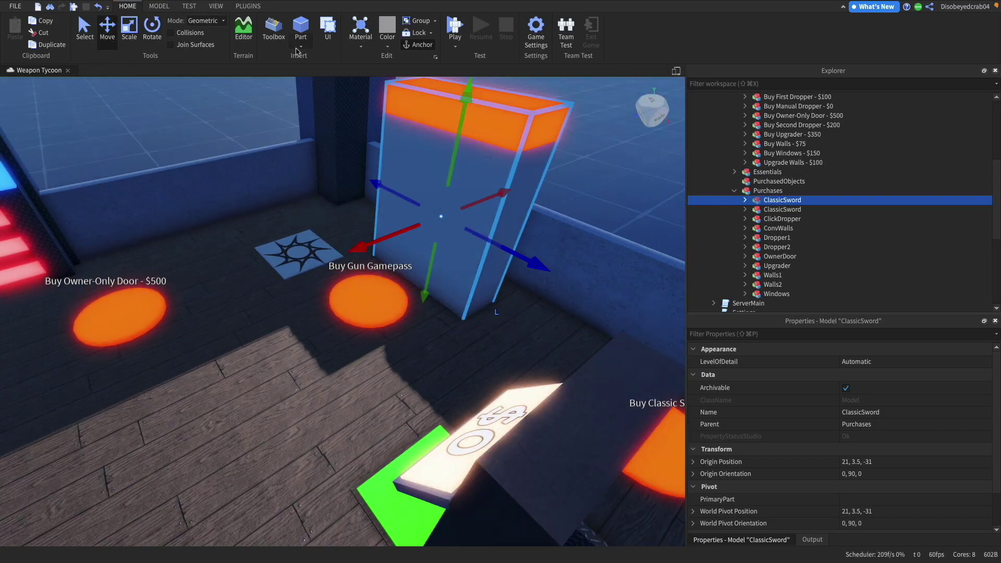
- Insert the Working Pistol | Gun model from the Toolbox into the workspace
{"action": "left_click", "coordinate": [273, 29]}
{"action": "left_click", "coordinate": [117, 110]}
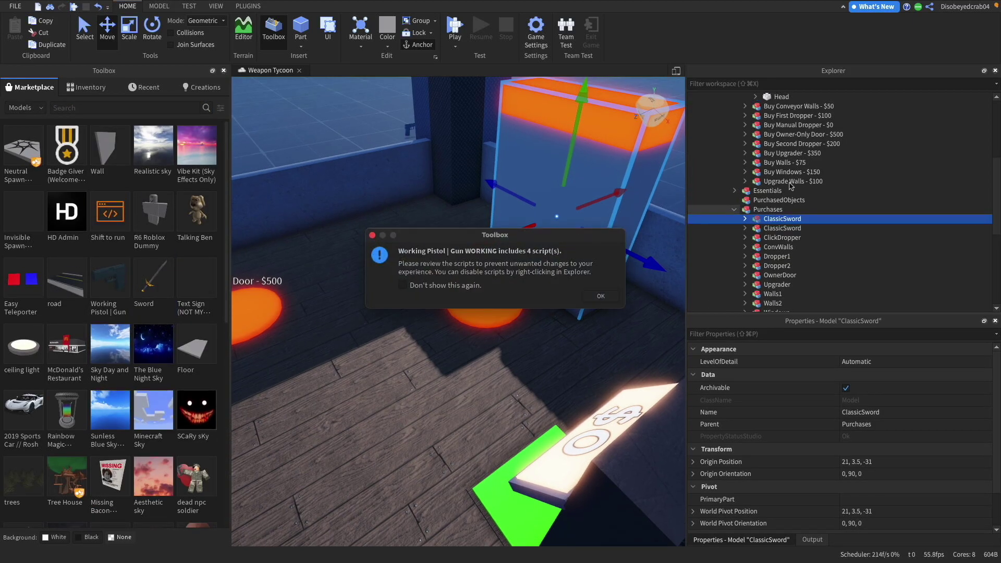
{"action": "left_click", "coordinate": [601, 296]}
{"action": "left_click", "coordinate": [534, 285]}
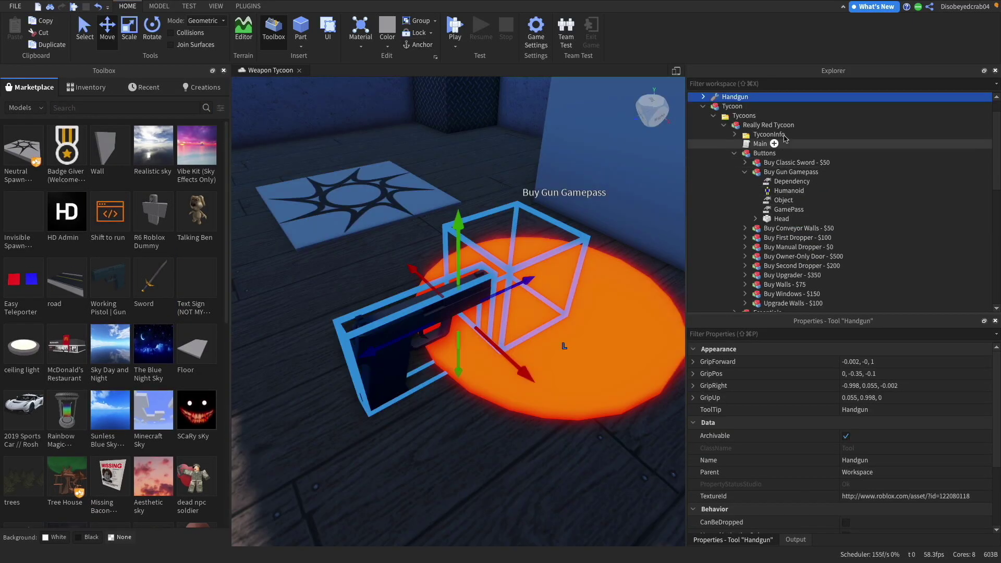
- Move the Handgun tool into ServerStorage and delete the duplicate Handgun there
{"action": "scroll", "coordinate": [822, 210], "scroll_direction": "down", "scroll_amount": 9}
{"action": "left_click_drag", "start_coordinate": [720, 99], "coordinate": [743, 264]}
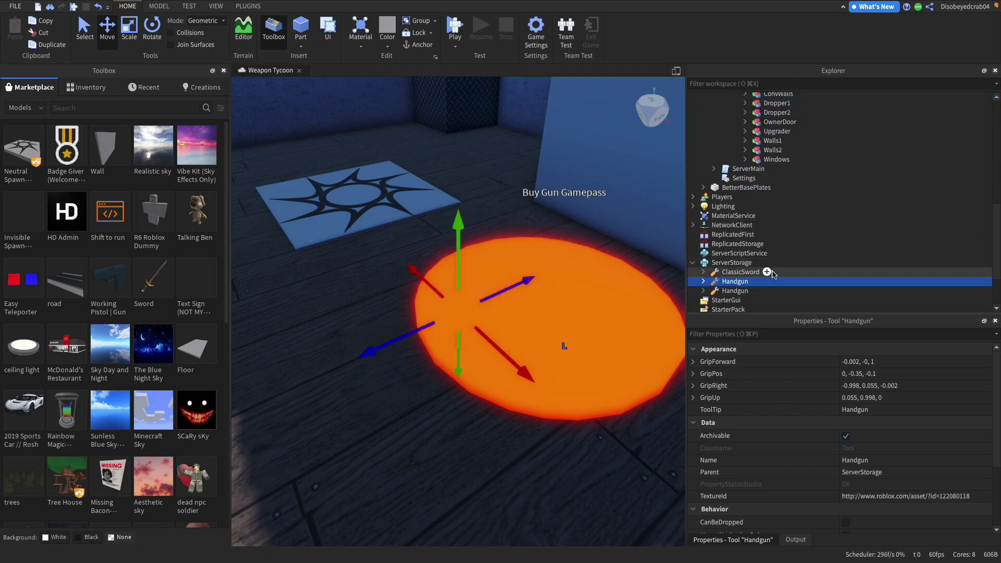
{"action": "key", "text": "Delete"}
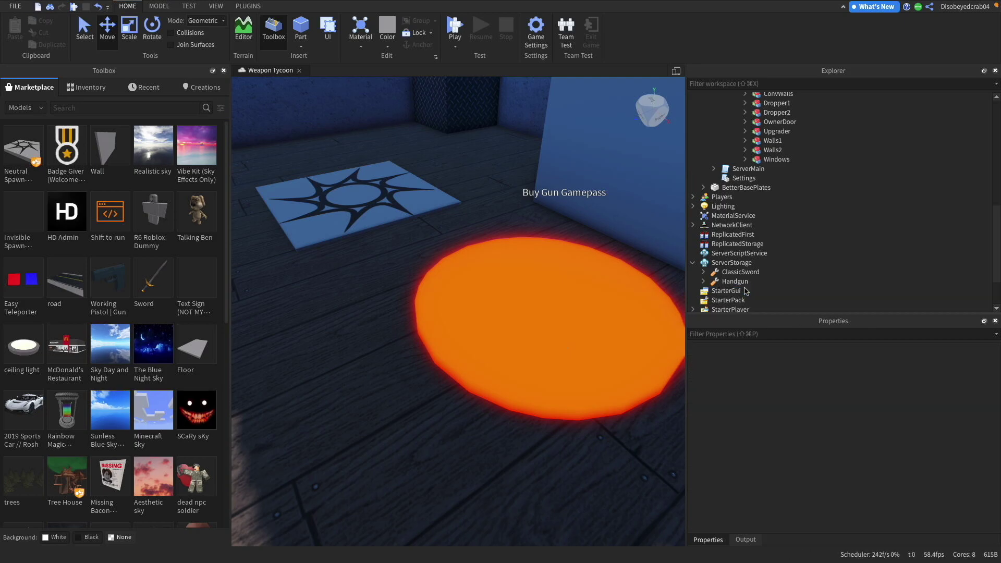
- Rename the copied ClassicSword model in Purchases as Handgun
{"action": "scroll", "coordinate": [786, 195], "scroll_direction": "up", "scroll_amount": 1}
{"action": "scroll", "coordinate": [785, 201], "scroll_direction": "up", "scroll_amount": 5}
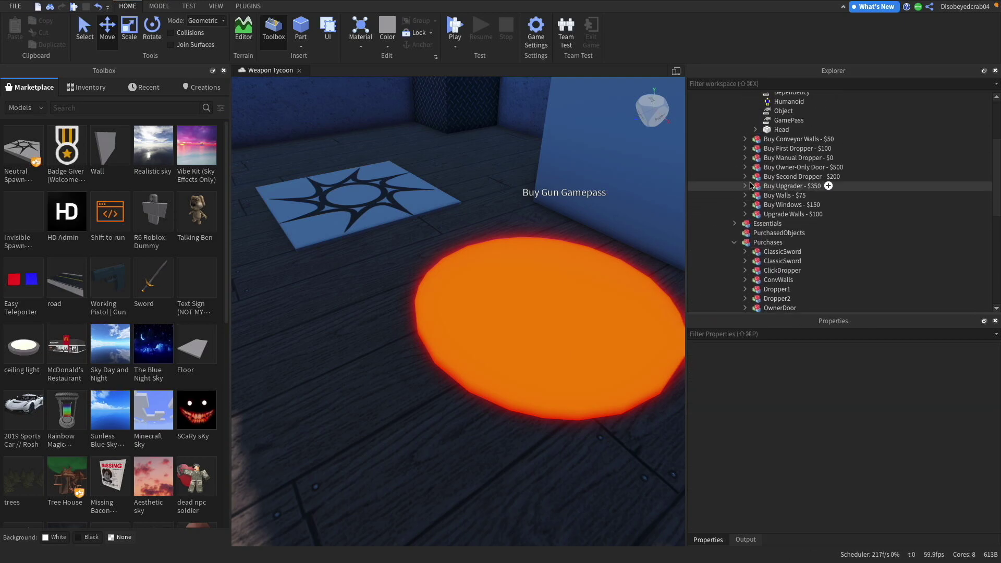
{"action": "right_click_drag", "start_coordinate": [575, 150], "coordinate": [601, 138]}
{"action": "scroll", "coordinate": [784, 262], "scroll_direction": "down", "scroll_amount": 2}
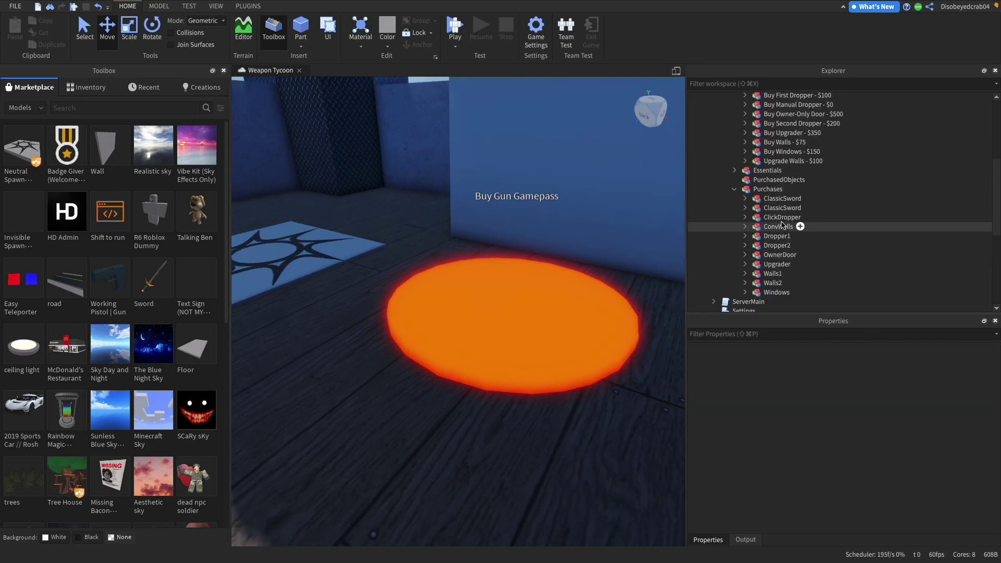
{"action": "left_click", "coordinate": [777, 200]}
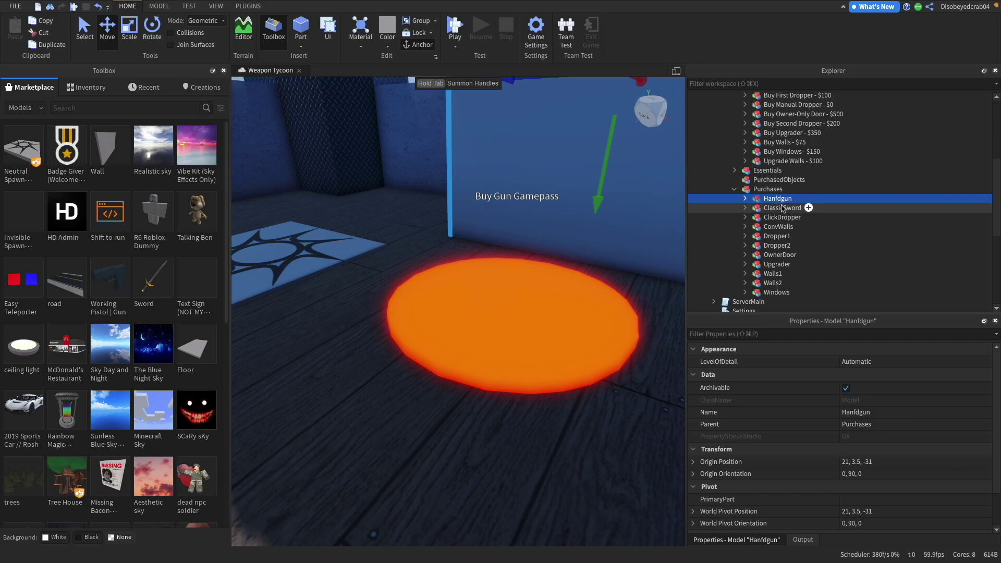
{"action": "right_click", "coordinate": [786, 192]}
{"action": "left_click", "coordinate": [775, 199]}
{"action": "right_click", "coordinate": [774, 199]}
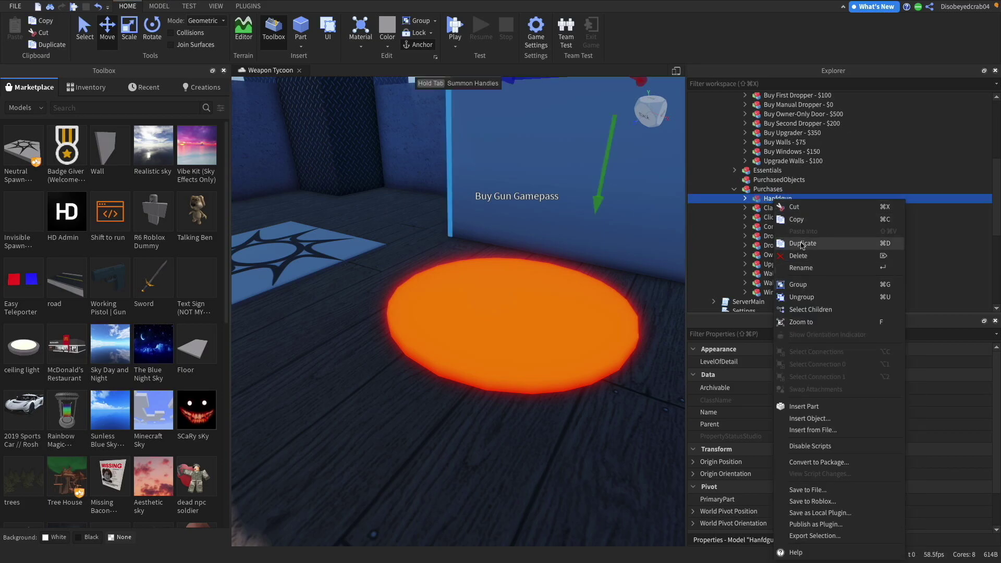
{"action": "left_click", "coordinate": [800, 267]}
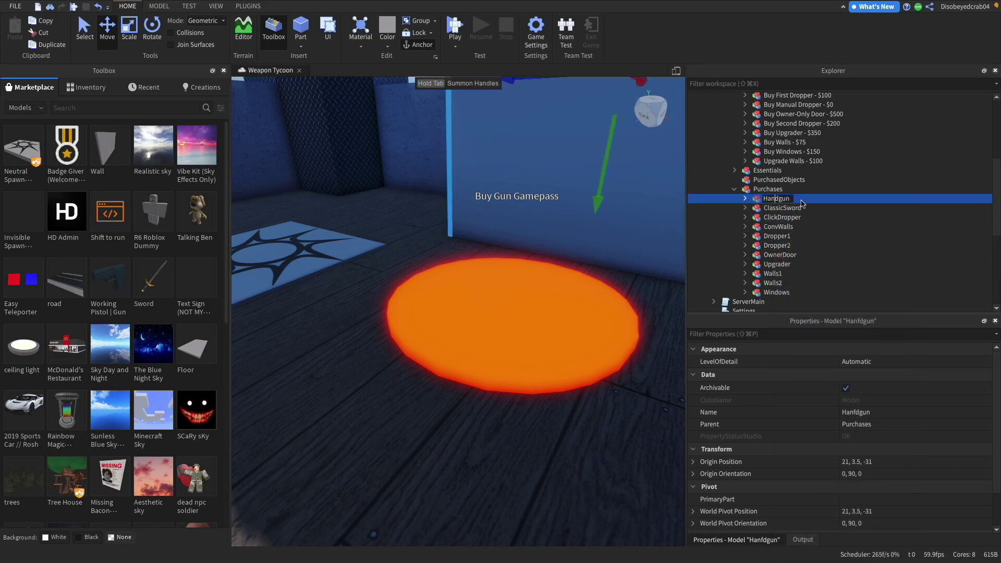
- Change ToolName to "Handgun" in the script under the Handgun model's ProximityPrompt, and close the script
{"action": "left_click", "coordinate": [755, 217]}
{"action": "left_click", "coordinate": [765, 227]}
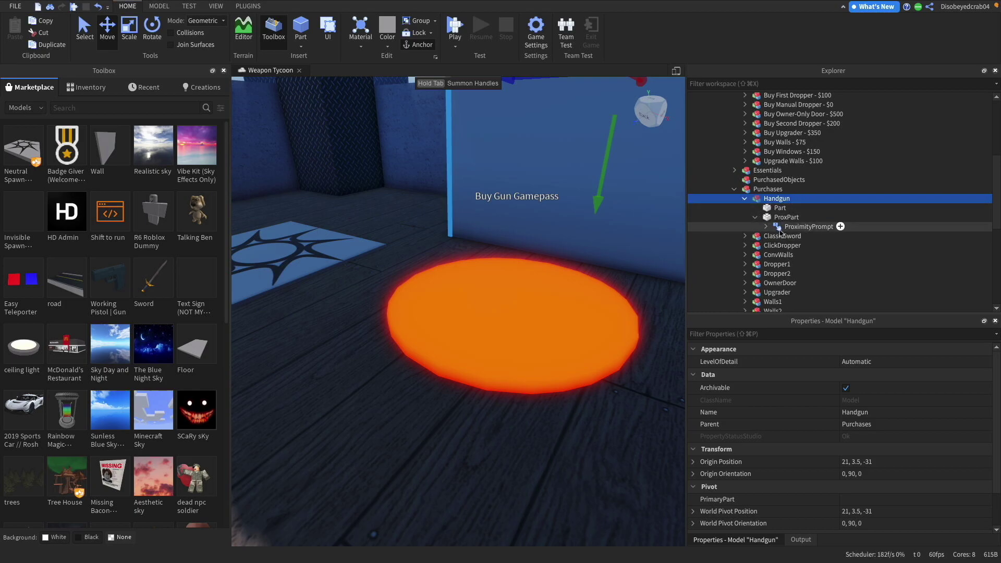
{"action": "left_click", "coordinate": [793, 236]}
{"action": "double_click", "coordinate": [792, 236]}
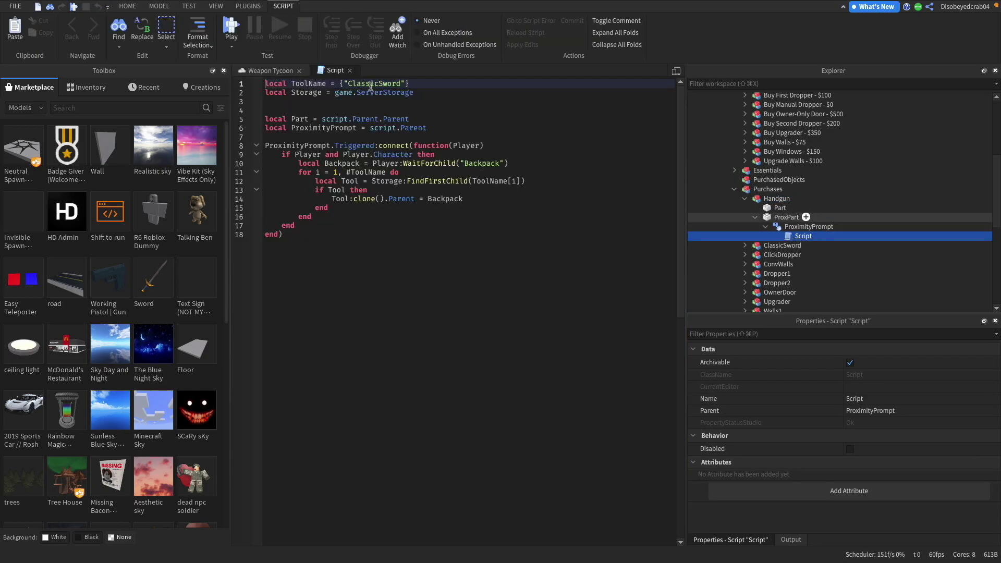
{"action": "left_click", "coordinate": [464, 164]}
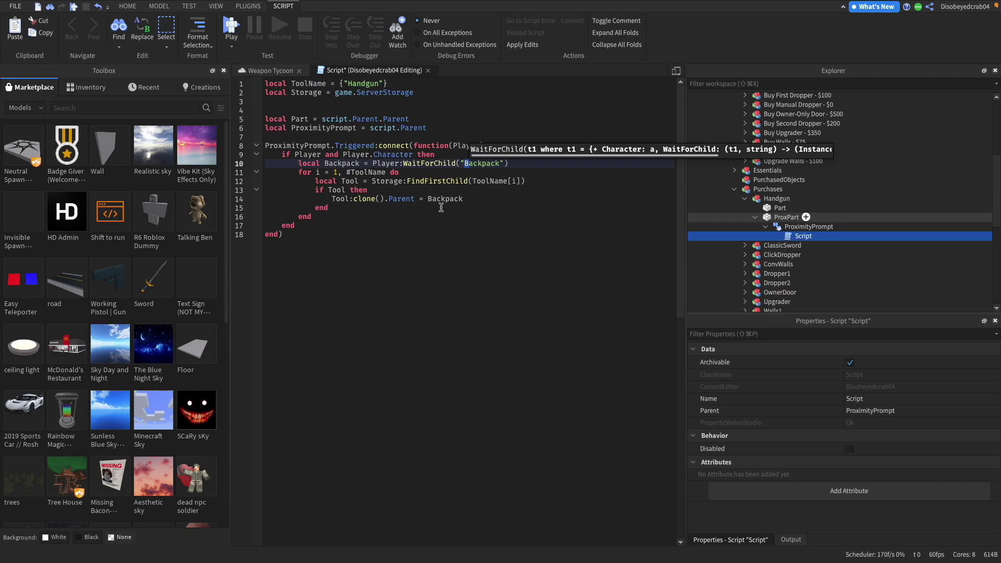
{"action": "left_click", "coordinate": [451, 99]}
{"action": "left_click", "coordinate": [428, 71]}
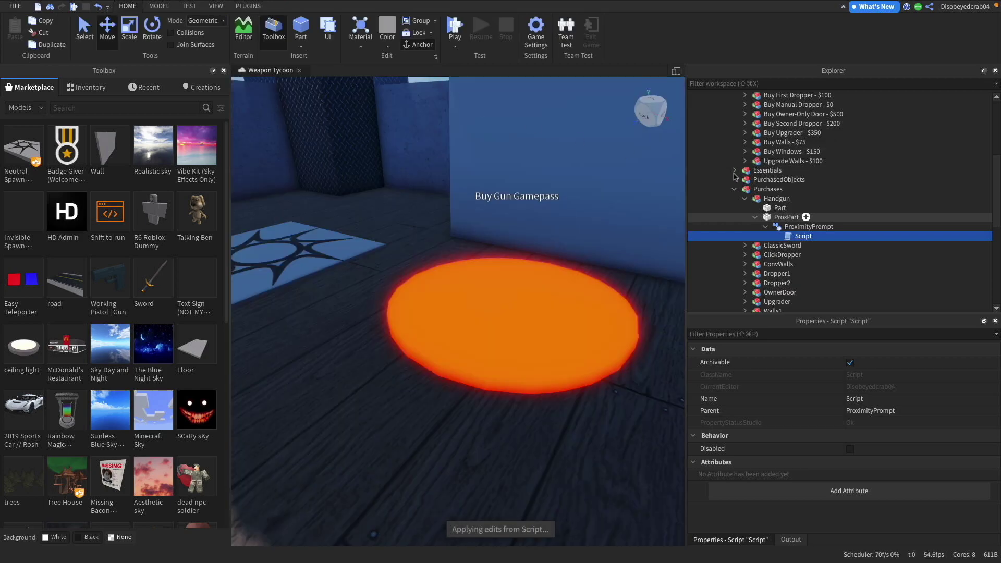
- Close the Toolbox and collapse the Handgun model's hierarchy
{"action": "key", "text": "s"}
{"action": "right_click_drag", "start_coordinate": [594, 201], "coordinate": [594, 201]}
{"action": "key", "text": "w"}
{"action": "key", "text": "s"}
{"action": "left_click", "coordinate": [223, 70]}
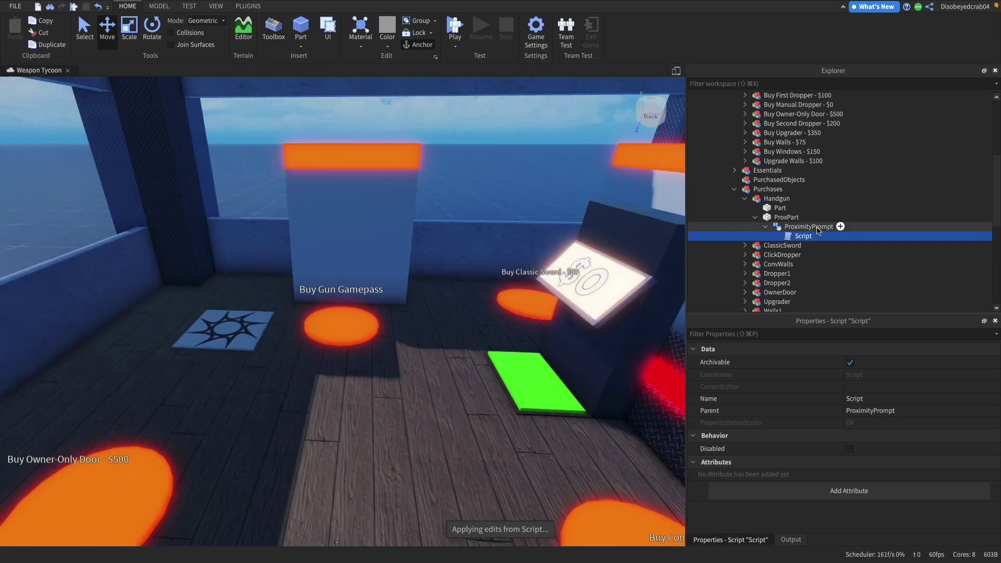
{"action": "left_click", "coordinate": [755, 217]}
{"action": "left_click", "coordinate": [744, 199]}
- Set the Object value of the Buy Gun Gamepass button to Handgun
{"action": "scroll", "coordinate": [750, 195], "scroll_direction": "up", "scroll_amount": 4}
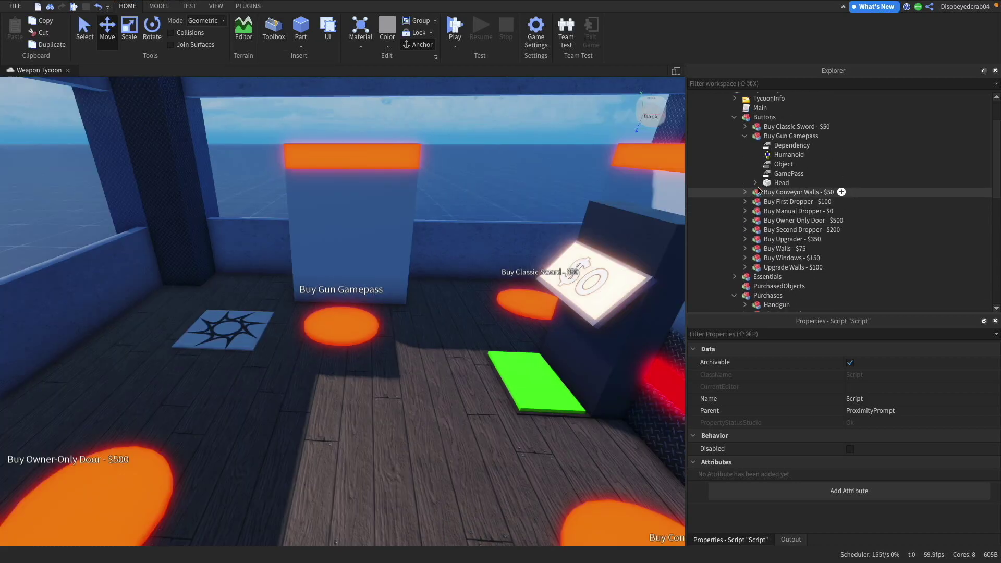
{"action": "left_click", "coordinate": [777, 305]}
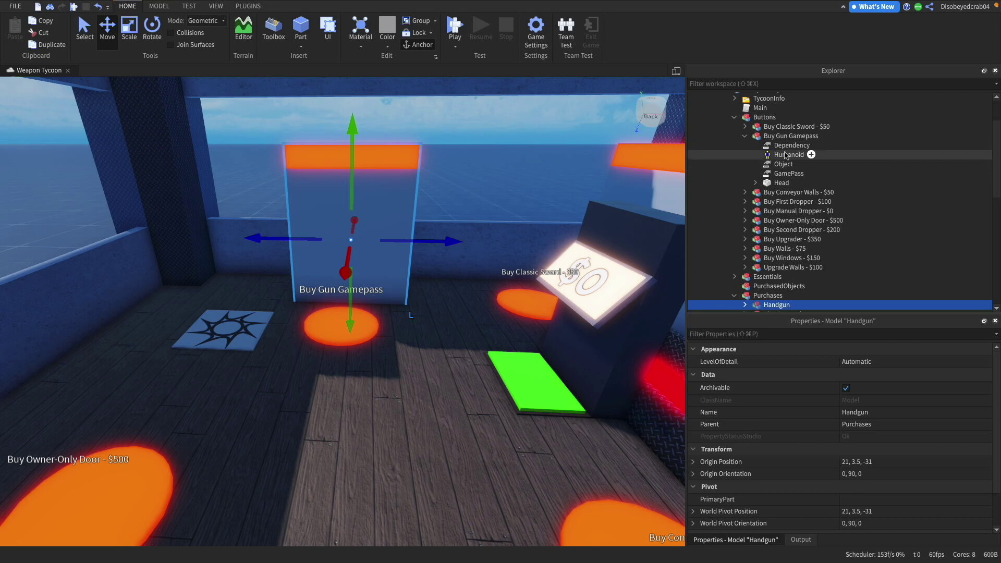
{"action": "left_click", "coordinate": [782, 164]}
{"action": "left_click", "coordinate": [878, 423]}
{"action": "type", "text": "Handgun"}
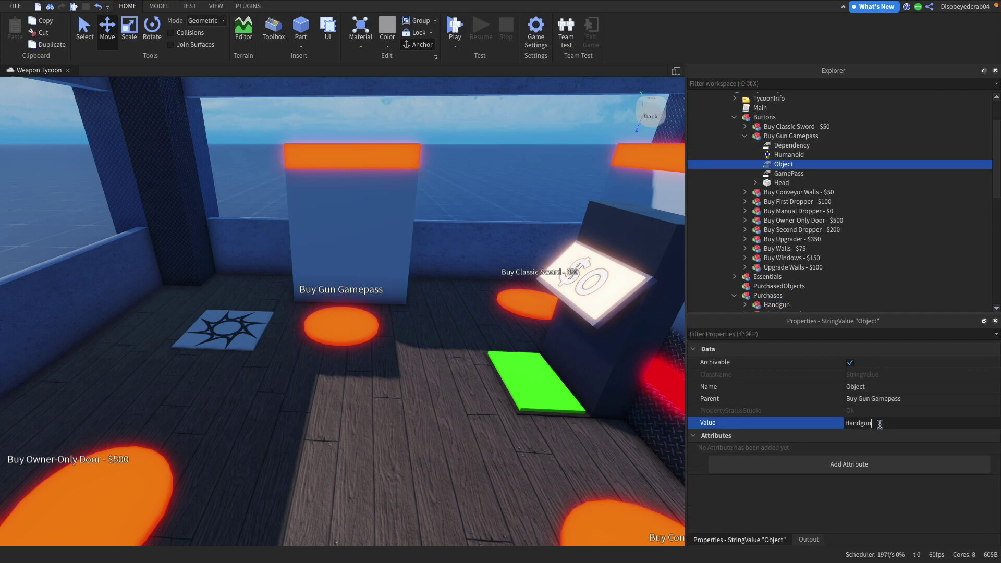
{"action": "left_click", "coordinate": [811, 176]}
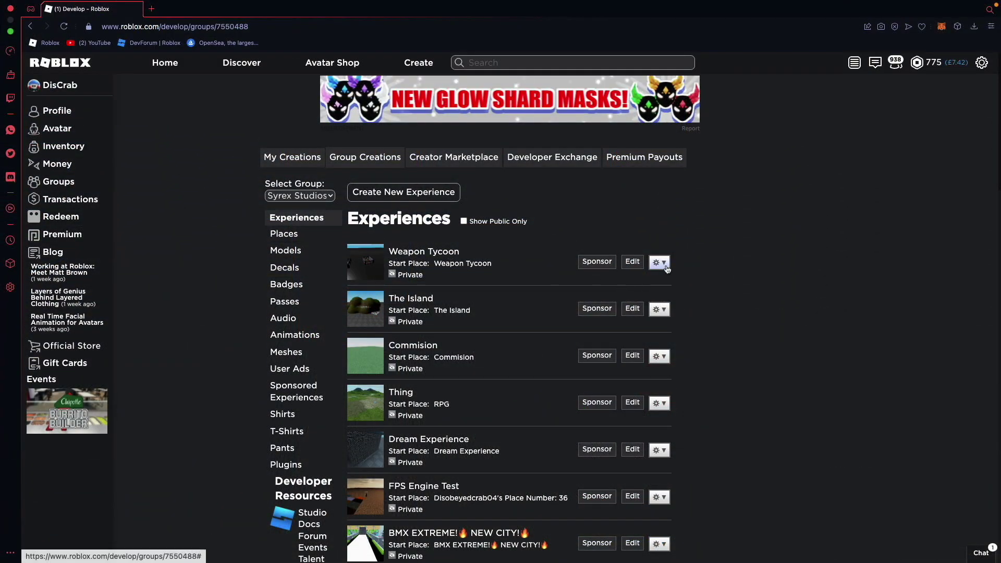
- On the Roblox website, start a new pass for Weapon Tycoon named Gun with the description "Gives you a gun"
{"action": "left_click", "coordinate": [667, 267]}
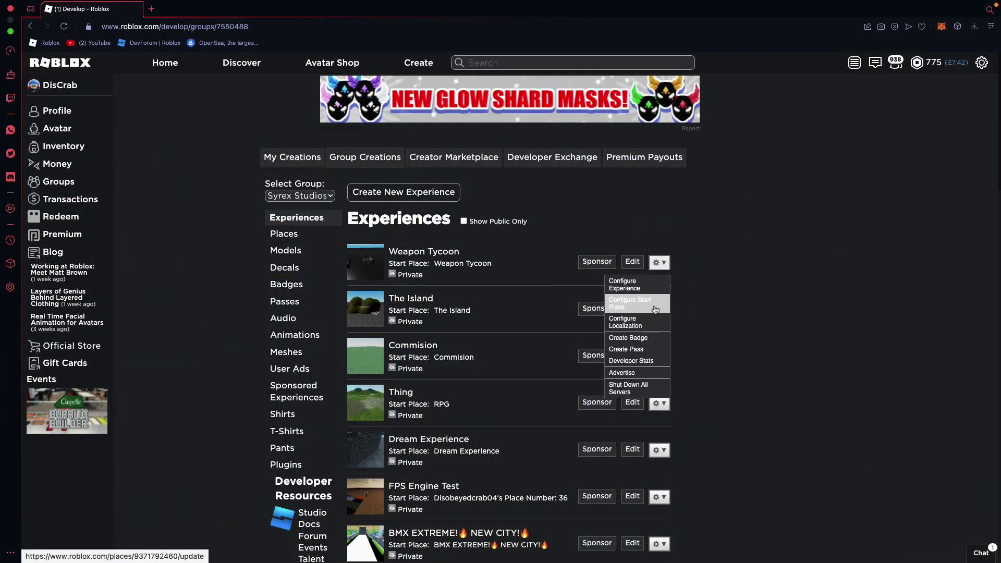
{"action": "left_click", "coordinate": [662, 353]}
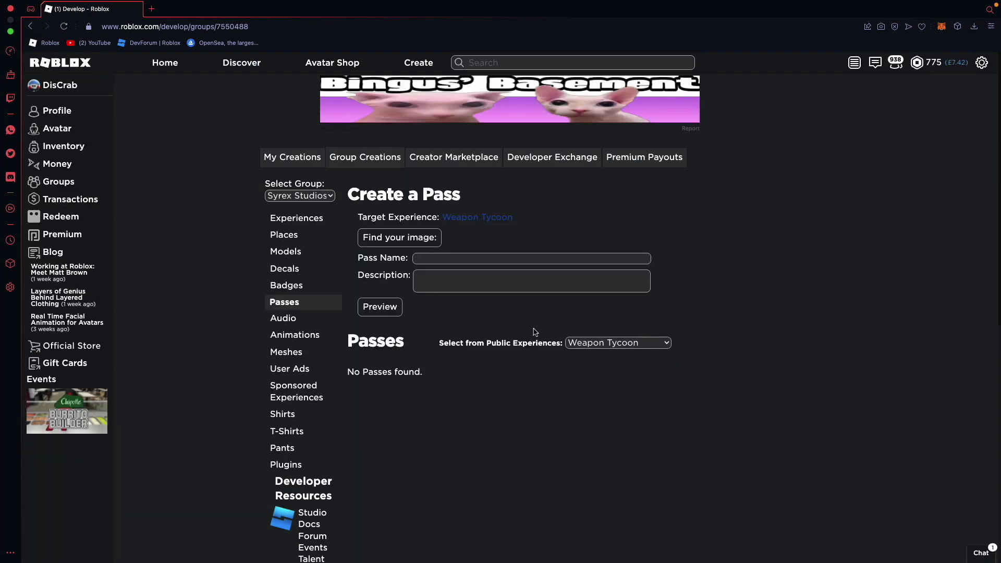
{"action": "left_click", "coordinate": [504, 258]}
{"action": "type", "text": "Gives you a gun"}
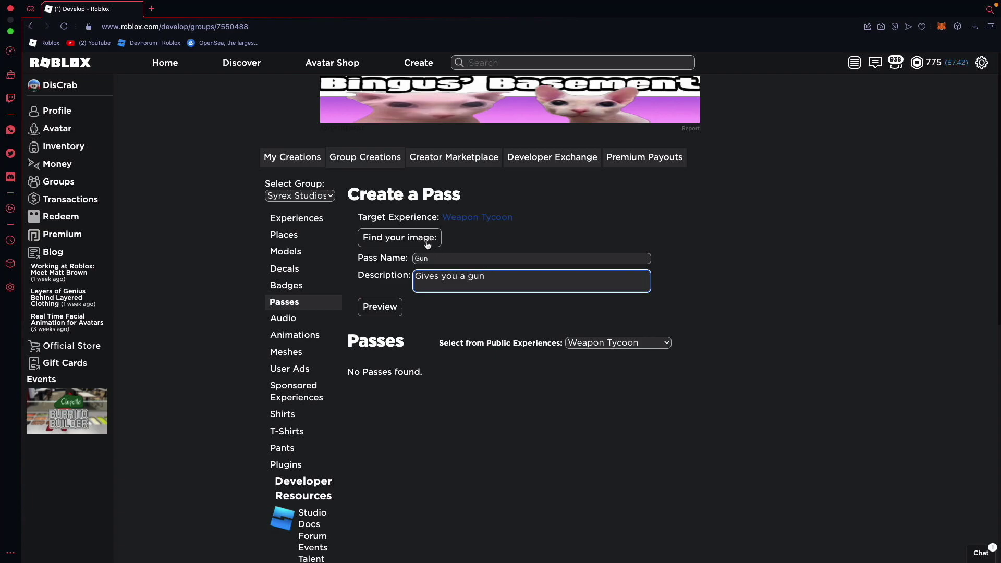
- Try to submit the Gun pass with lazy-slob-man-beer.jpeg as its image
{"action": "left_click", "coordinate": [428, 241]}
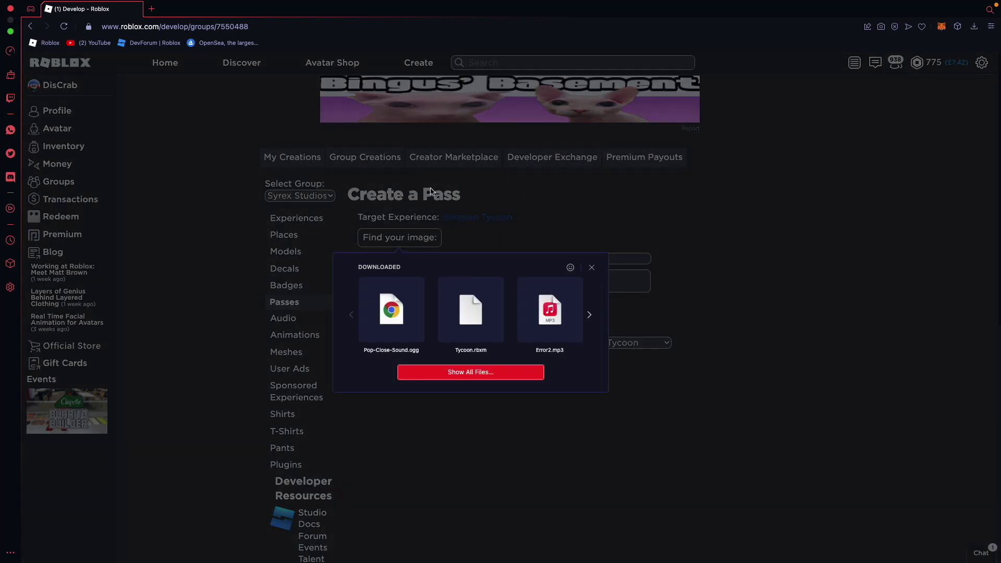
{"action": "left_click", "coordinate": [591, 315]}
{"action": "left_click", "coordinate": [591, 316]}
{"action": "left_click", "coordinate": [352, 315]}
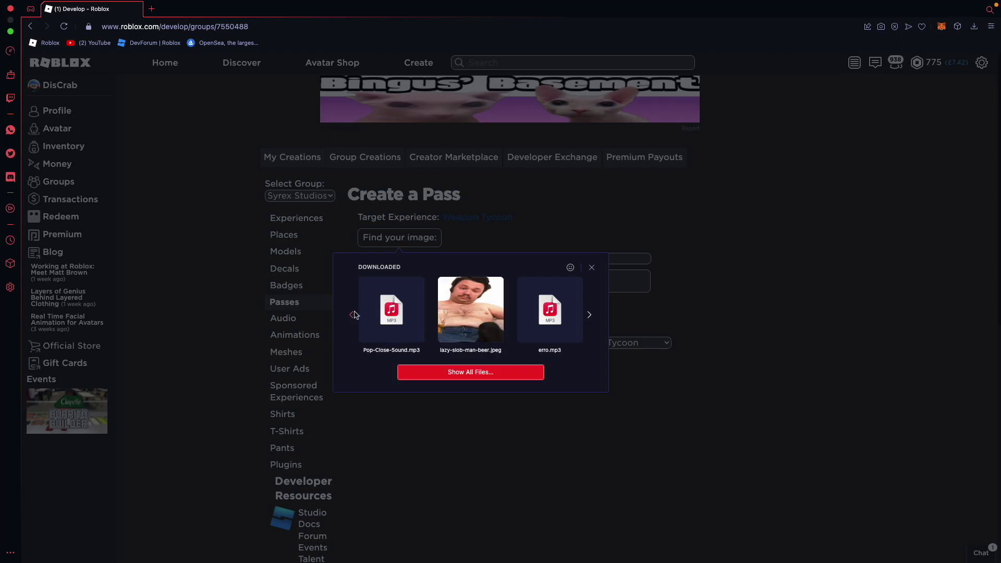
{"action": "left_click", "coordinate": [467, 305]}
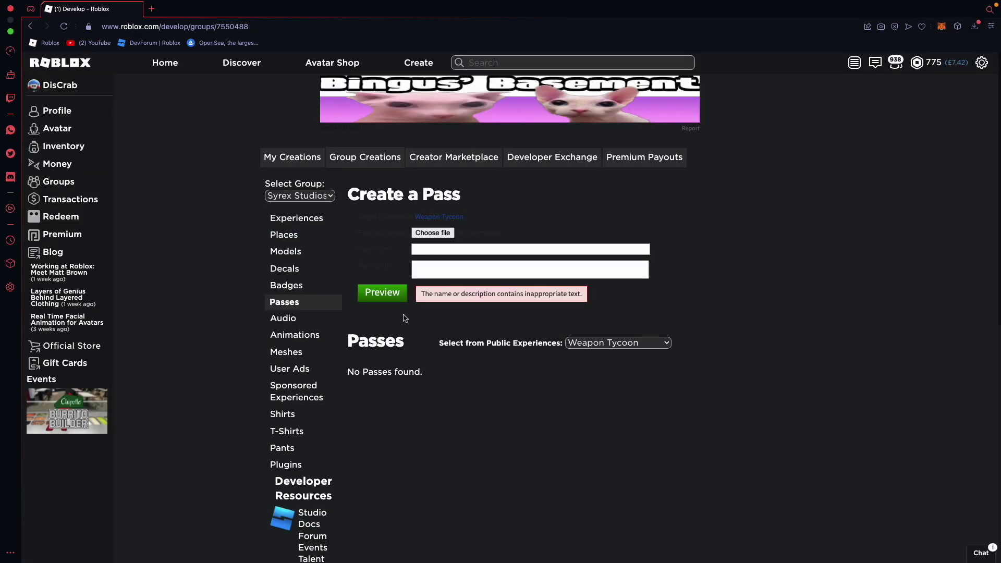
- Create the pass with the description "wepaon" and the a99751ac6e165b94 PNG as its image, keeping the image's file name as the pass name
{"action": "left_click", "coordinate": [463, 250]}
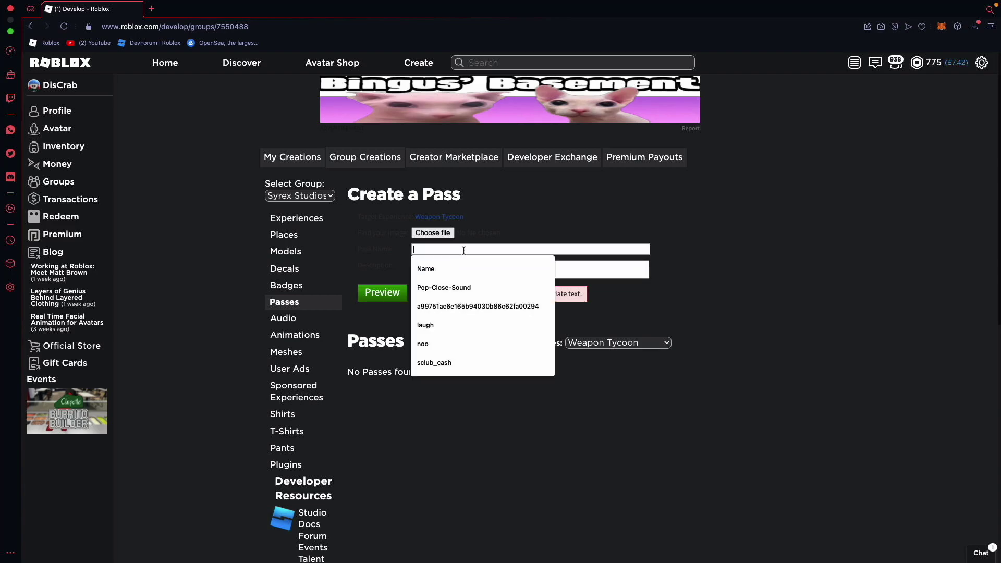
{"action": "type", "text": "WEAPON"}
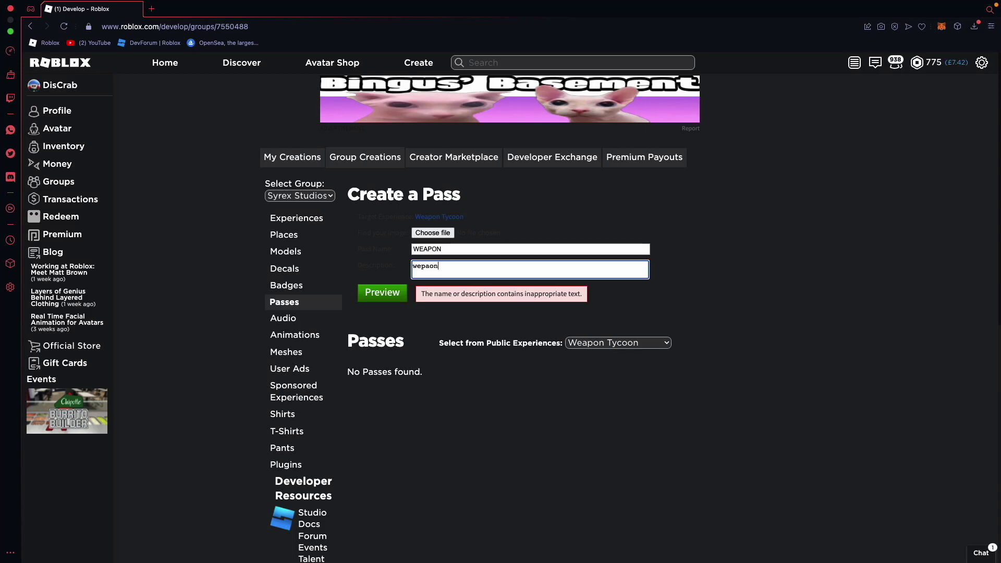
{"action": "left_click", "coordinate": [437, 234]}
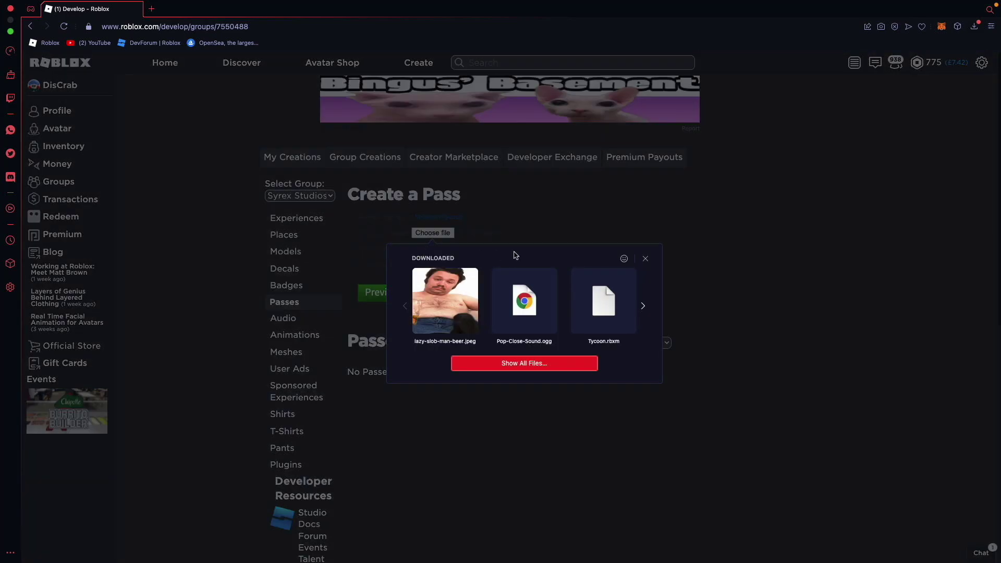
{"action": "left_click", "coordinate": [643, 307]}
{"action": "left_click", "coordinate": [644, 308]}
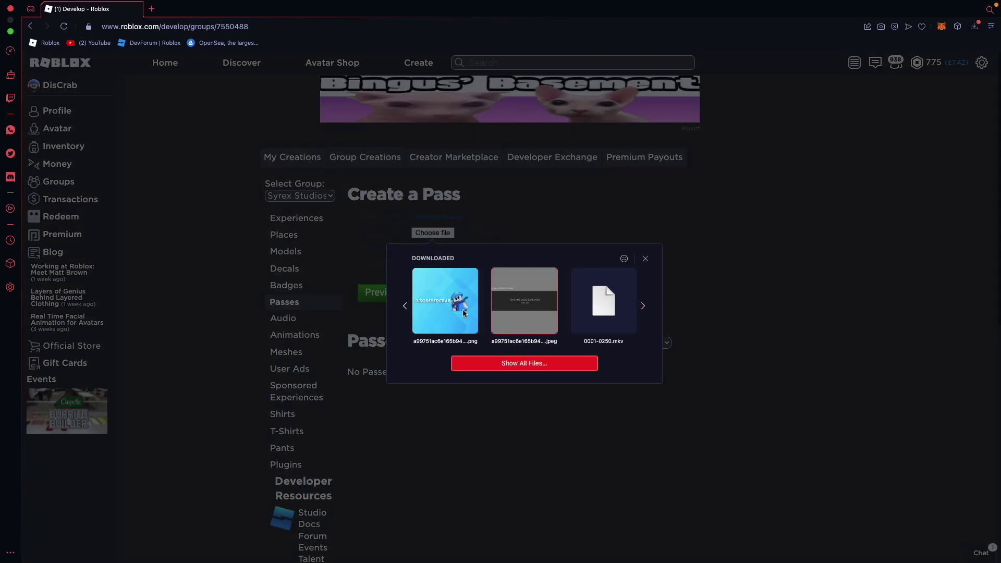
{"action": "left_click", "coordinate": [406, 307]}
{"action": "left_click", "coordinate": [577, 306]}
{"action": "left_click", "coordinate": [383, 293]}
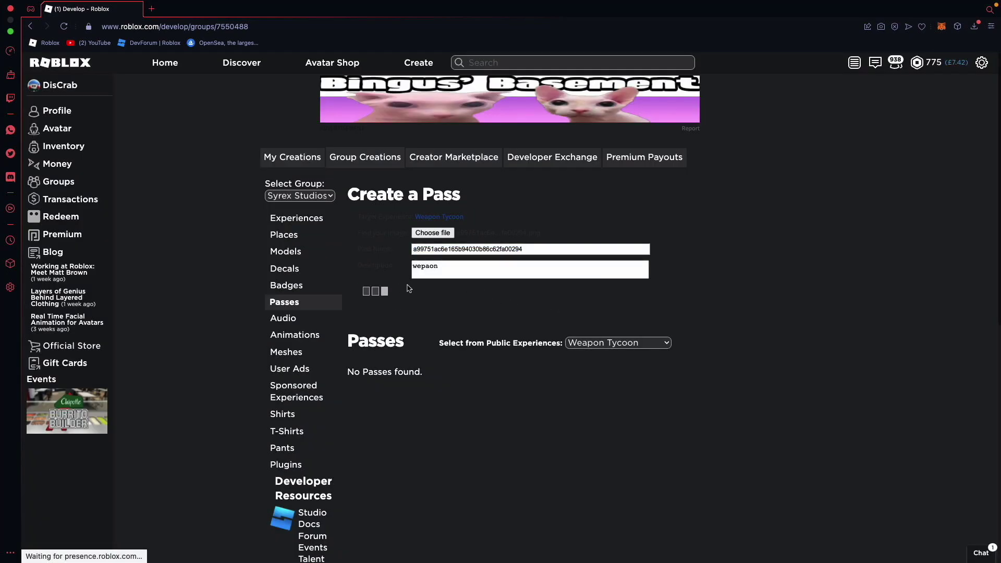
{"action": "left_click", "coordinate": [393, 306]}
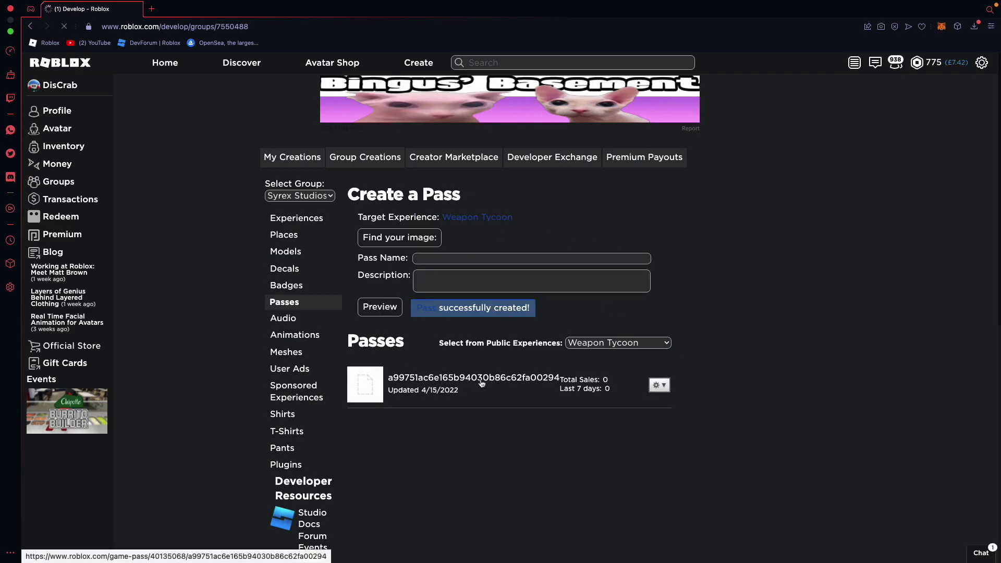
- Copy the new pass's ID from its page address and set the Buy Gun Gamepass button's GamePass value to 40135068
{"action": "left_click", "coordinate": [463, 379]}
{"action": "left_click", "coordinate": [224, 26]}
{"action": "double_click", "coordinate": [217, 27]}
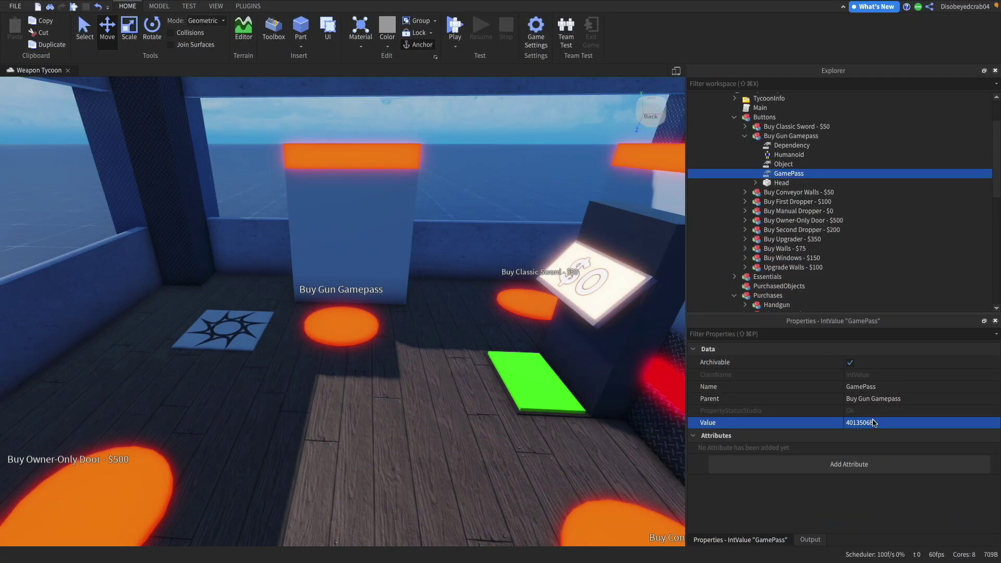
- Play-test the game by walking the character onto the Buy Gun Gamepass button, and dismiss the purchase dialog
{"action": "key", "text": "s"}
{"action": "right_click_drag", "start_coordinate": [664, 305], "coordinate": [515, 95]}
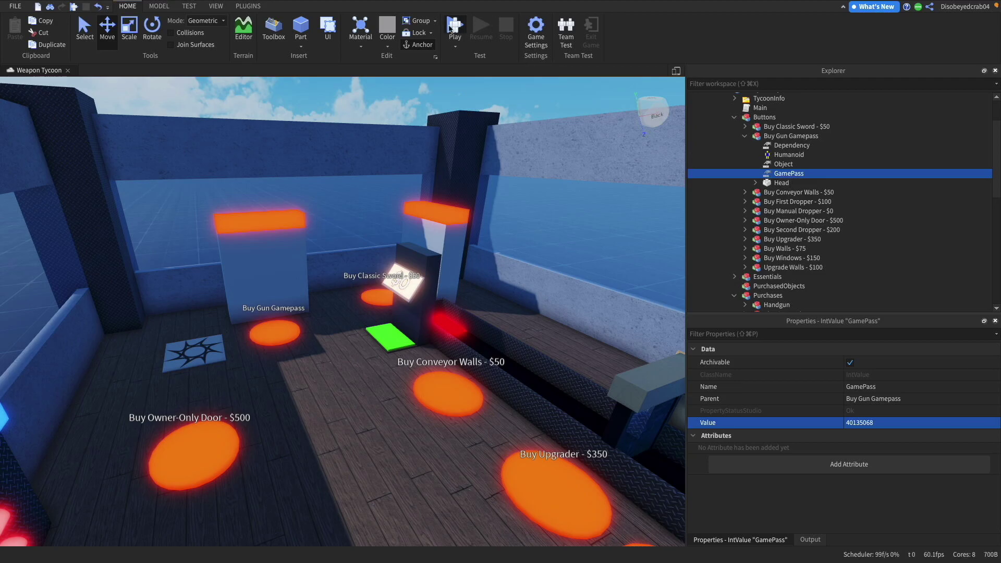
{"action": "key", "text": "F5"}
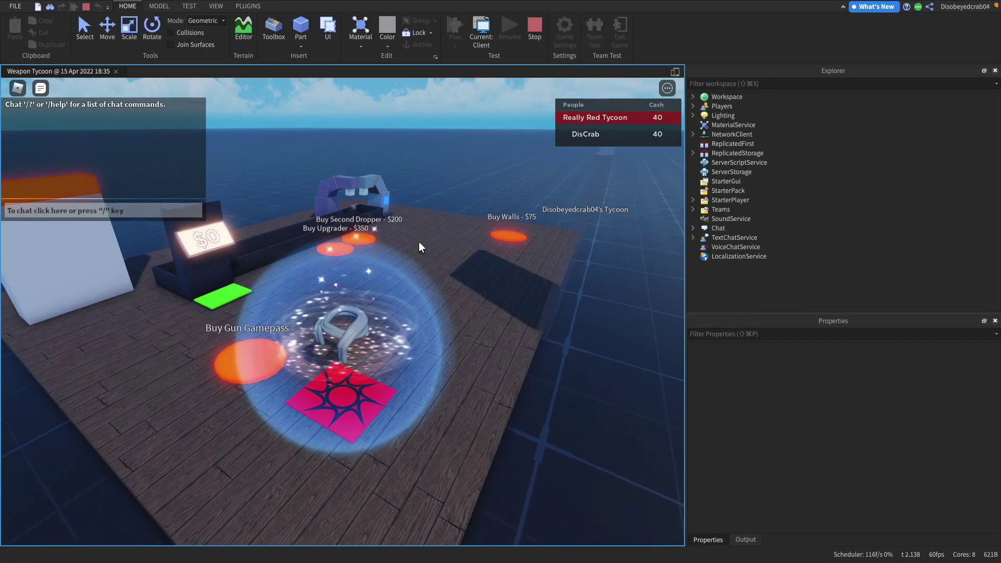
{"action": "key", "text": "w"}
{"action": "right_click_drag", "start_coordinate": [419, 242], "coordinate": [419, 242]}
{"action": "key", "text": "w"}
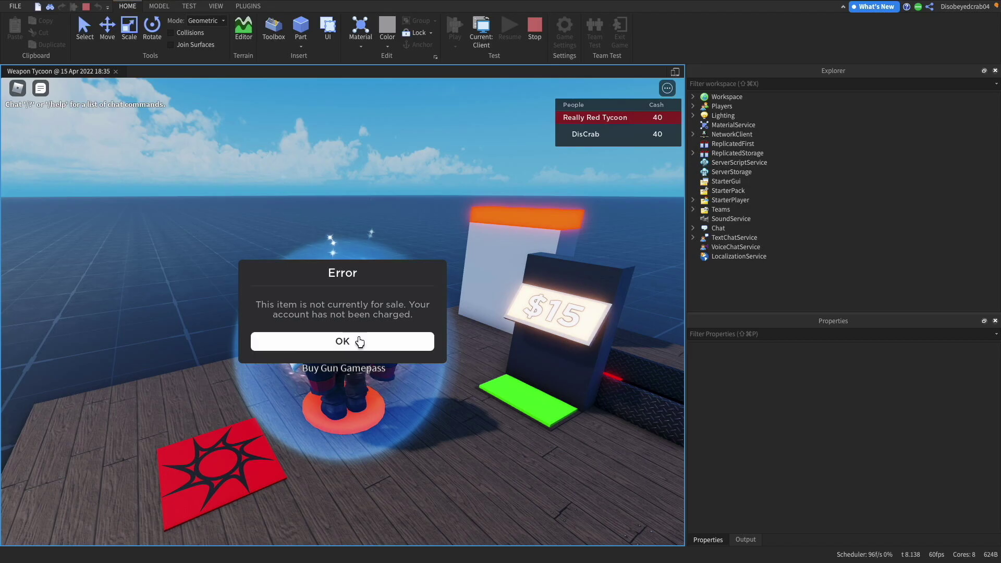
{"action": "left_click", "coordinate": [359, 342]}
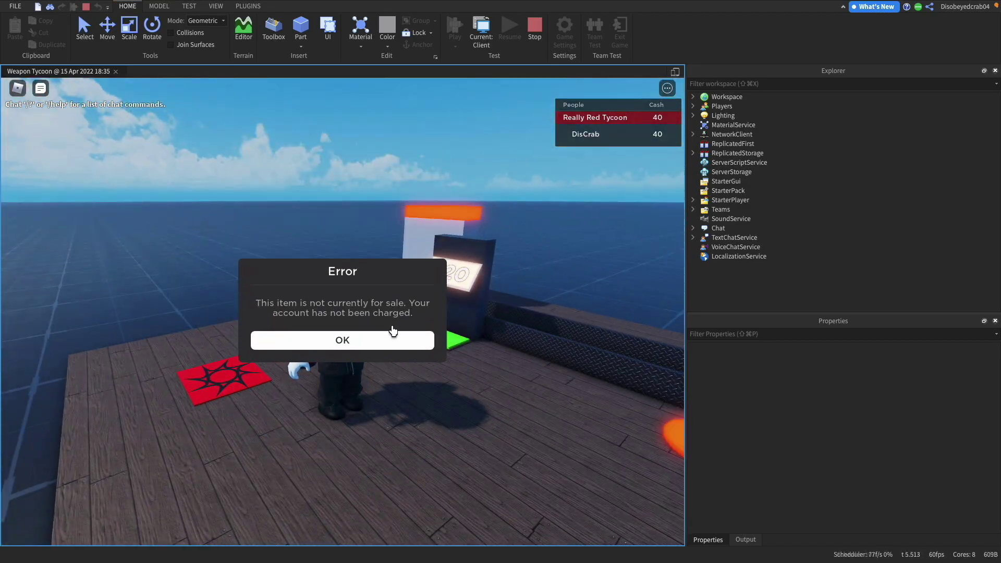
{"action": "left_click", "coordinate": [342, 340]}
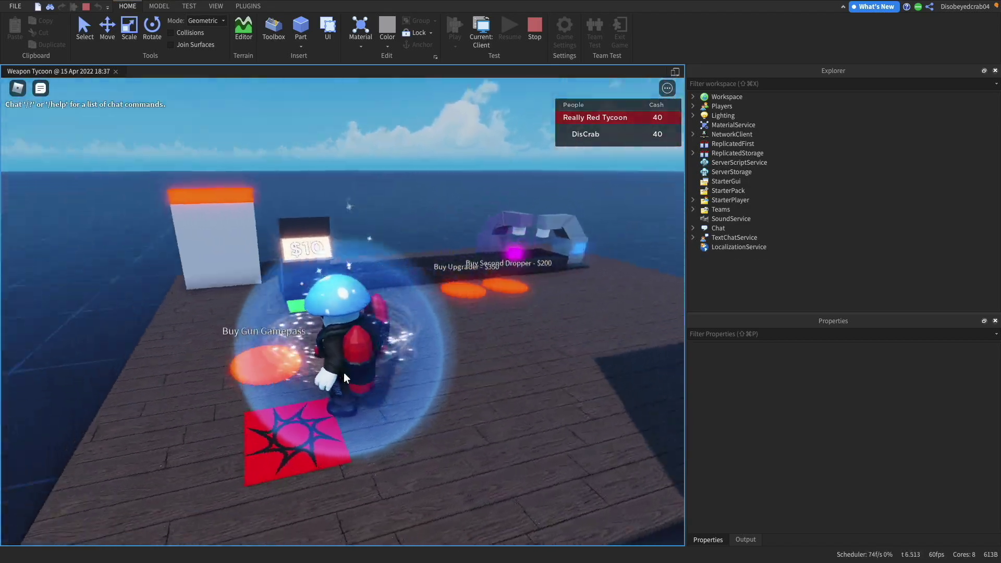
- Test the game pass purchase by stepping onto the Buy Gun Gamepass button and confirming the 69420 Robux test purchase
{"action": "right_click_drag", "start_coordinate": [344, 374], "coordinate": [344, 373]}
{"action": "key", "text": "w"}
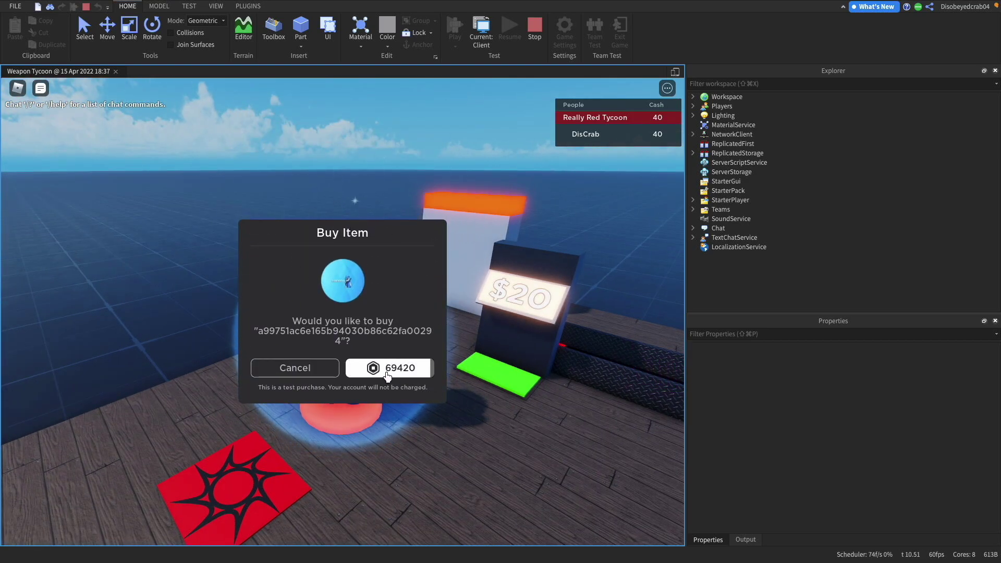
{"action": "left_click", "coordinate": [394, 376]}
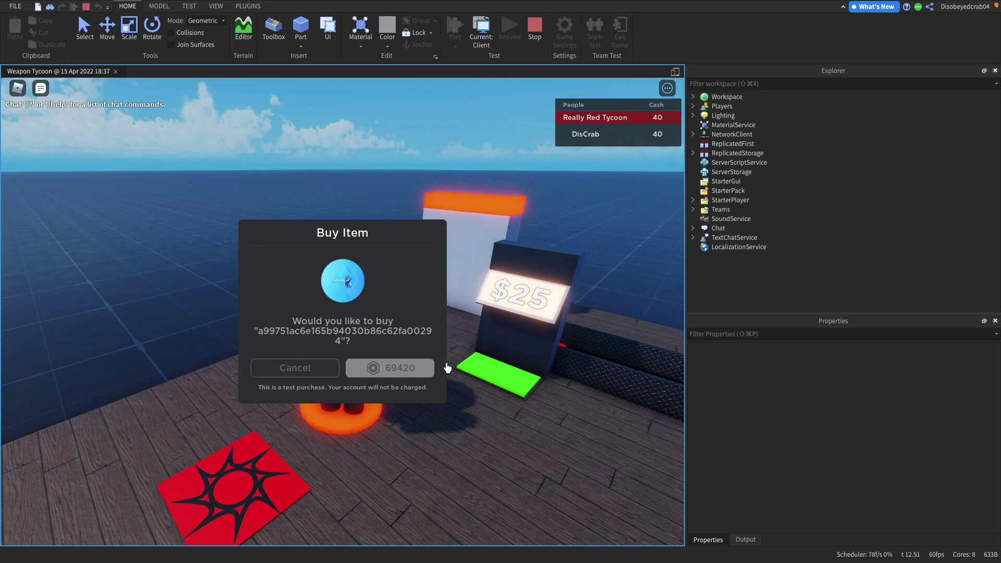
{"action": "left_click", "coordinate": [385, 354]}
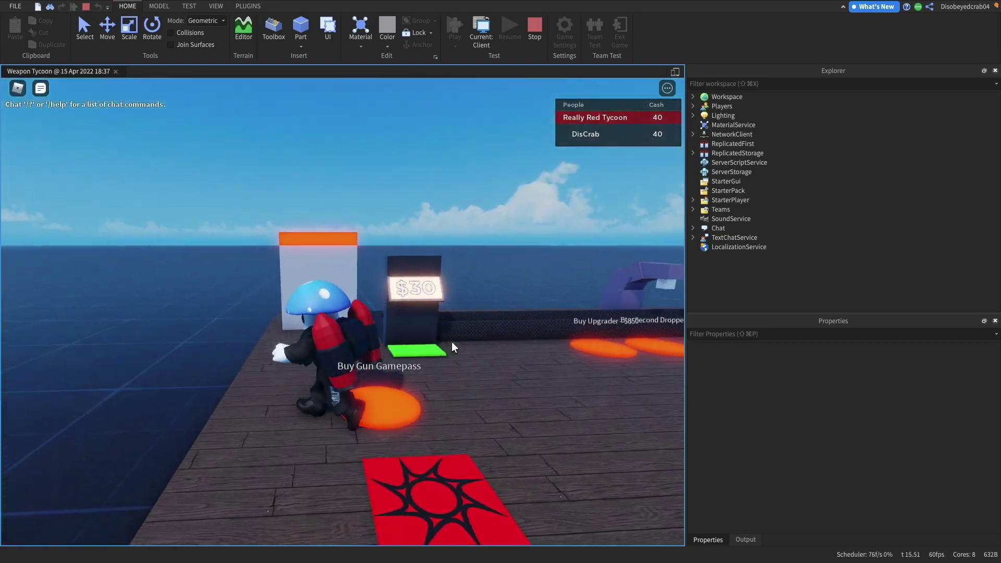
{"action": "key", "text": "s"}
{"action": "right_click_drag", "start_coordinate": [451, 342], "coordinate": [471, 334]}
{"action": "left_click", "coordinate": [278, 368]}
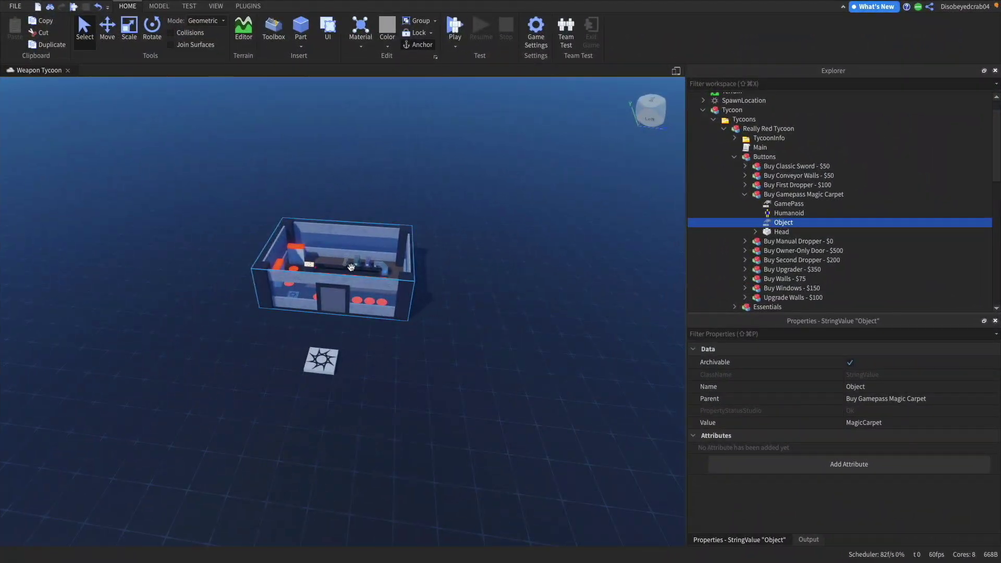
- Duplicate the Really Red Tycoon model and rotate the copy half a turn about its vertical axis
{"action": "left_click", "coordinate": [361, 268]}
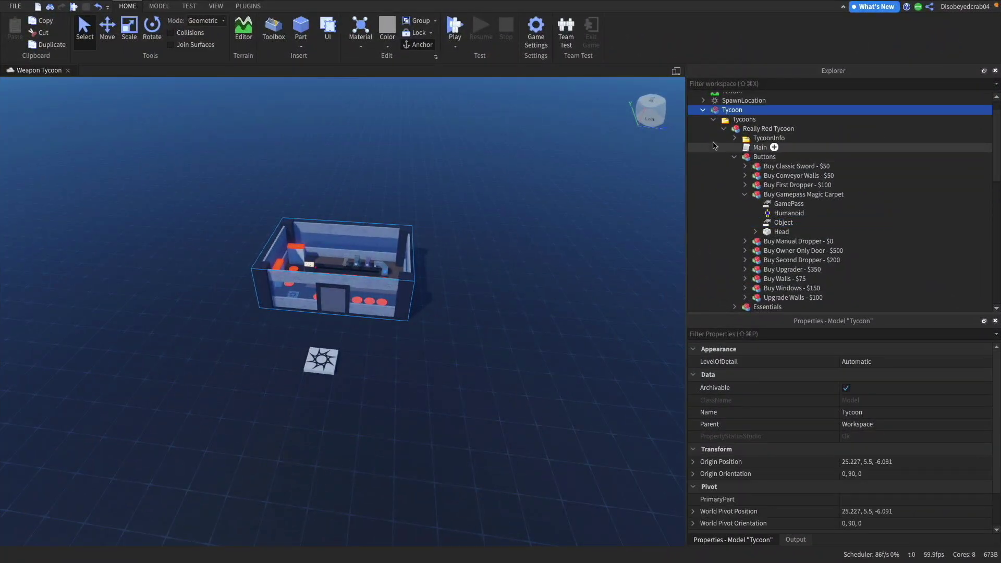
{"action": "left_click", "coordinate": [755, 142]}
{"action": "left_click", "coordinate": [149, 44]}
{"action": "key", "text": "super+d"}
{"action": "left_click_drag", "start_coordinate": [399, 292], "coordinate": [281, 253]}
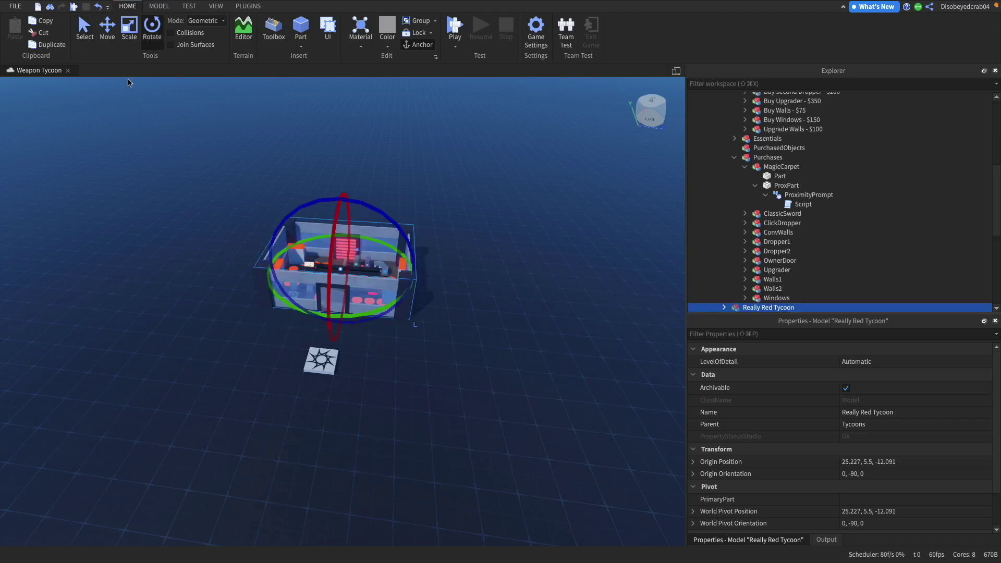
- Move the duplicated tycoon across the baseplate, past the spawn location, to an X position of about -57.8
{"action": "left_click", "coordinate": [108, 46]}
{"action": "left_click_drag", "start_coordinate": [327, 325], "coordinate": [259, 458]}
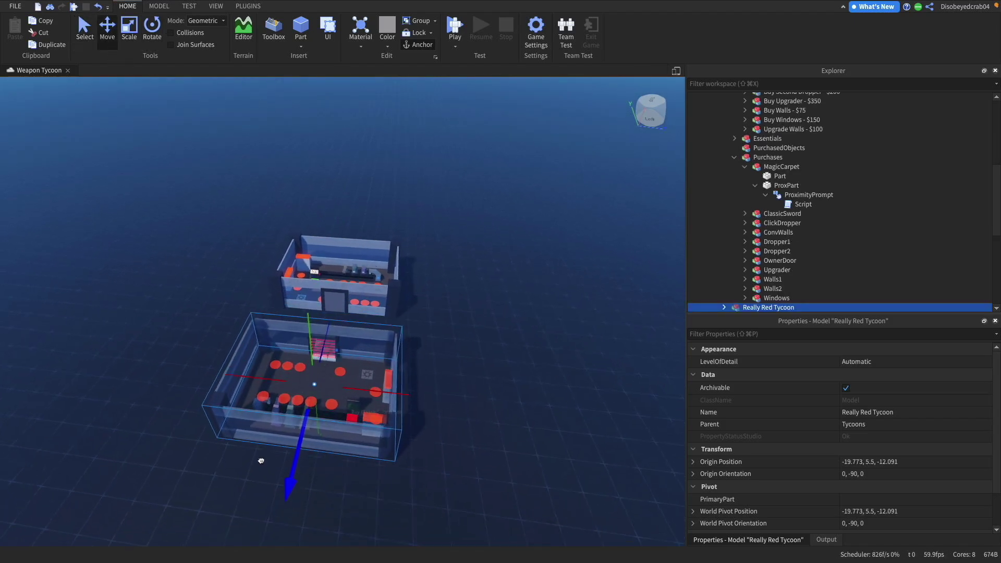
{"action": "right_click_drag", "start_coordinate": [259, 451], "coordinate": [369, 318]}
{"action": "left_click_drag", "start_coordinate": [368, 318], "coordinate": [307, 320]}
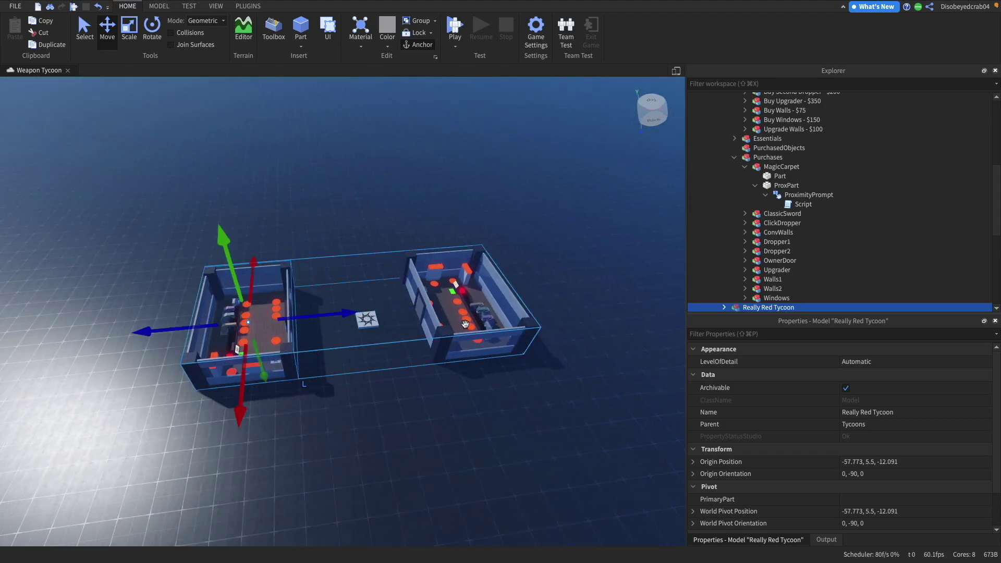
- Delete the spawn location between the two tycoons and collapse the original Really Red Tycoon's hierarchy
{"action": "left_click", "coordinate": [370, 324]}
{"action": "key", "text": "Delete"}
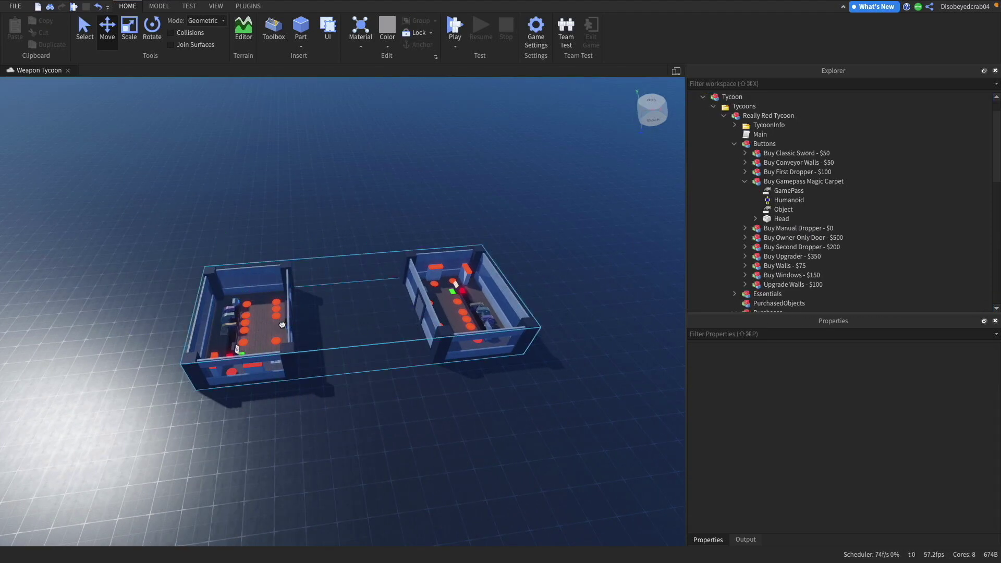
{"action": "left_click", "coordinate": [480, 324]}
{"action": "left_click", "coordinate": [724, 115]}
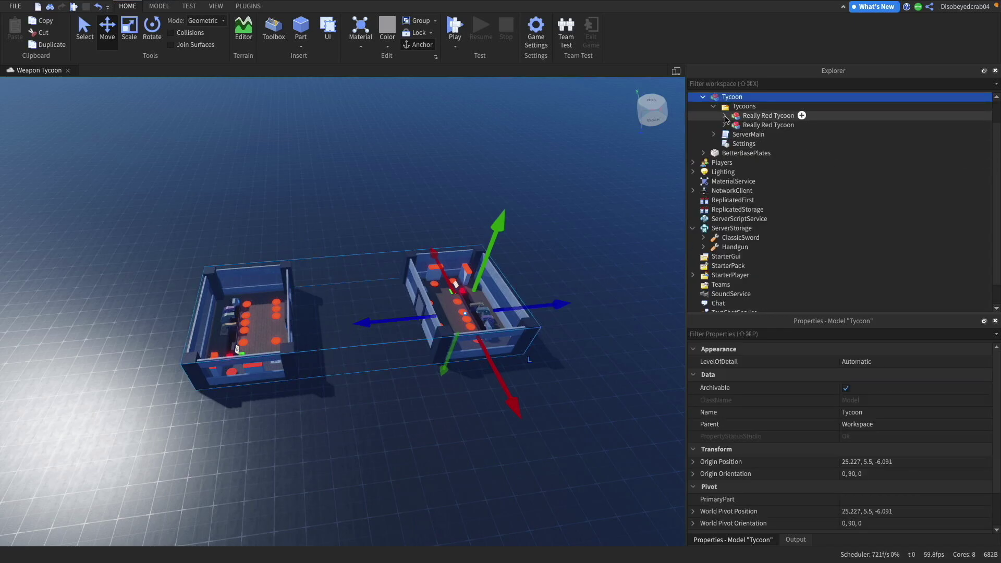
- Rename the duplicated tycoon model as Really Blue Tycoon
{"action": "left_click", "coordinate": [751, 116]}
{"action": "left_click", "coordinate": [744, 125]}
{"action": "right_click", "coordinate": [743, 125]}
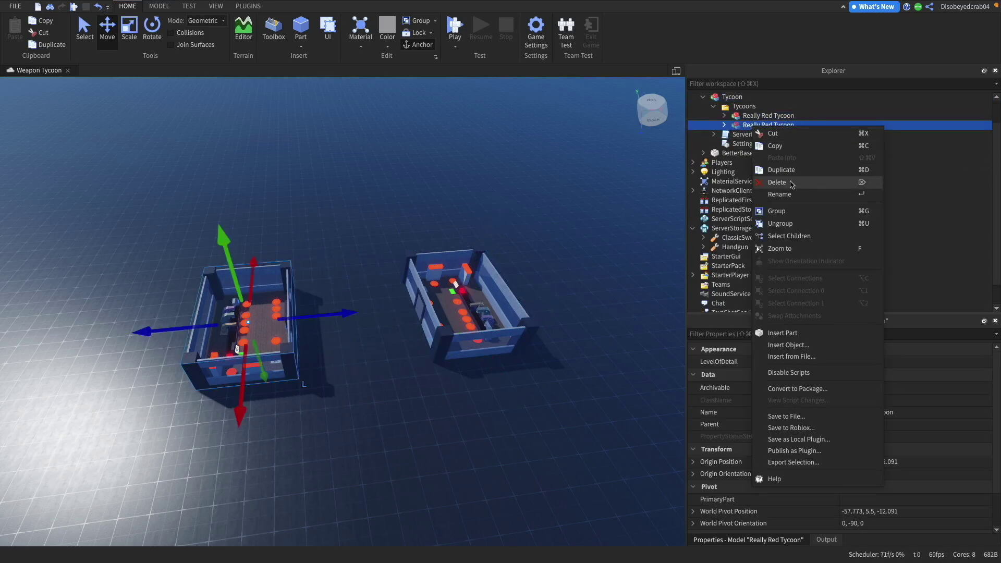
{"action": "left_click", "coordinate": [797, 197]}
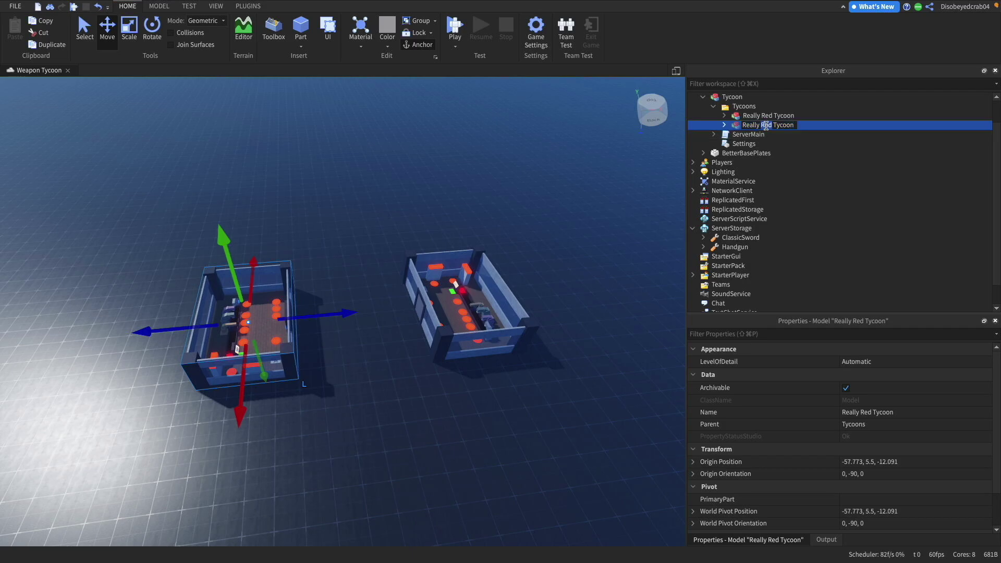
- Set the TeamColor value in Really Blue Tycoon's TycoonInfo to Really blue, and collapse the model's hierarchy
{"action": "left_click", "coordinate": [724, 125]}
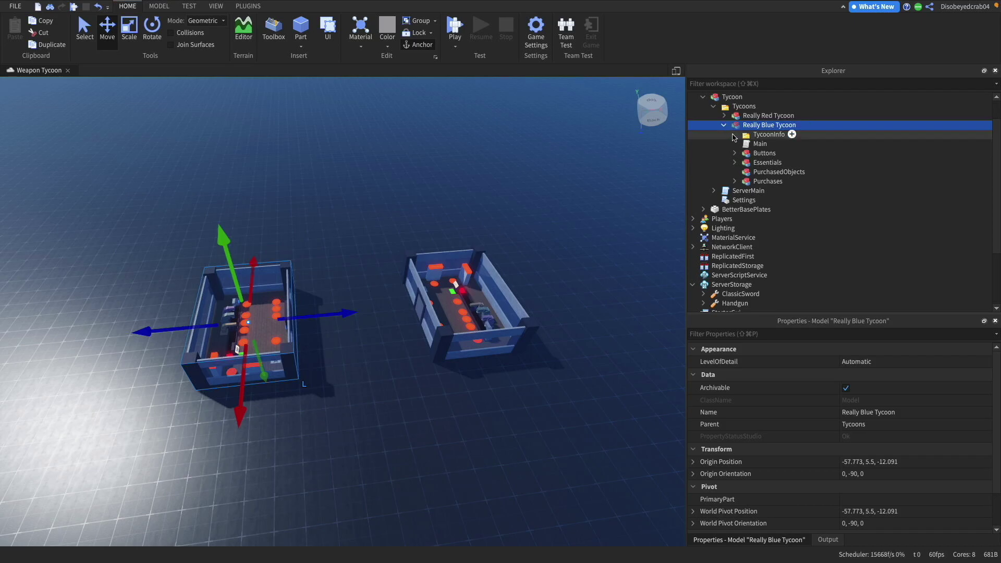
{"action": "left_click", "coordinate": [735, 135]}
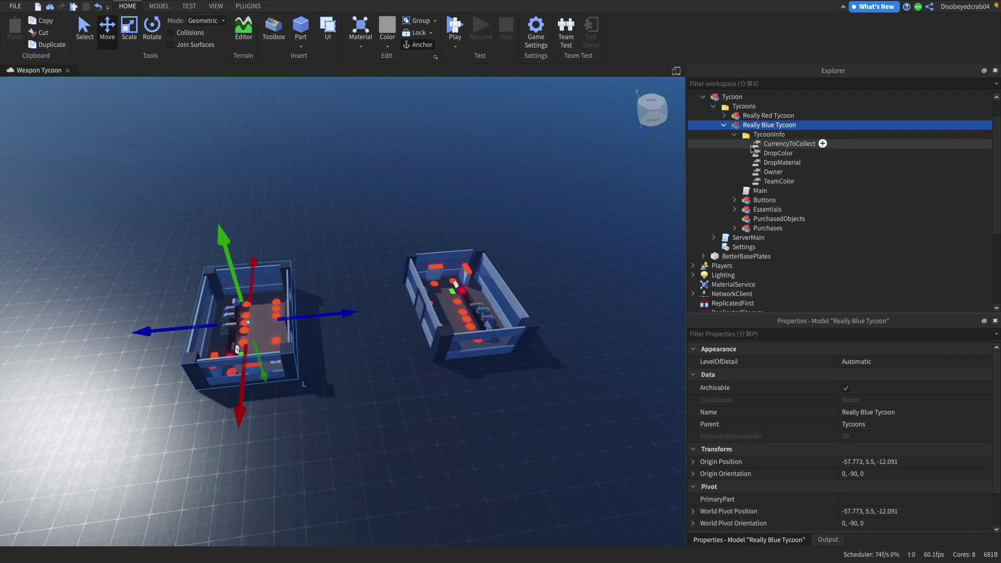
{"action": "left_click", "coordinate": [773, 182]}
{"action": "left_click", "coordinate": [849, 424]}
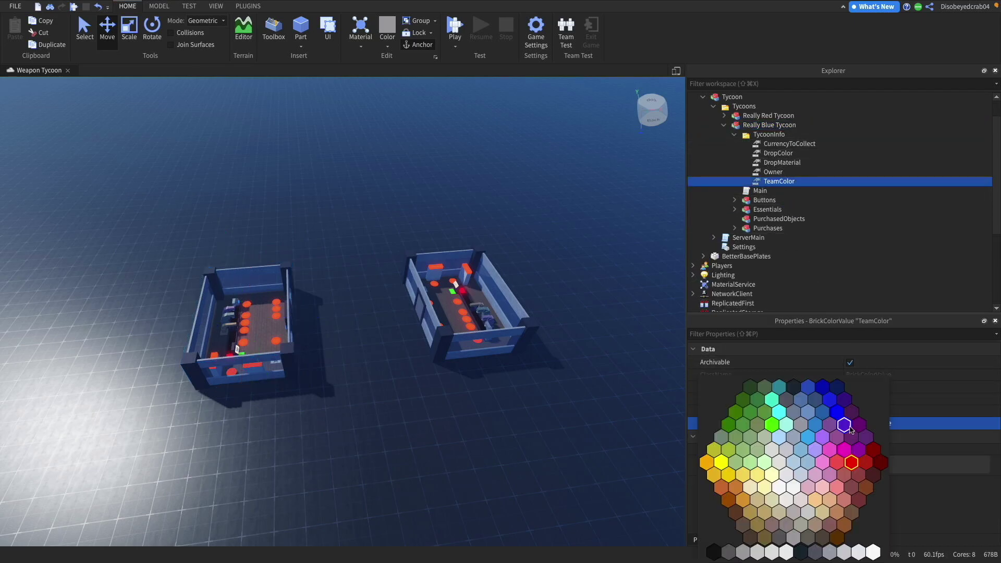
{"action": "left_click", "coordinate": [831, 401]}
{"action": "left_click", "coordinate": [844, 423]}
{"action": "left_click", "coordinate": [836, 413]}
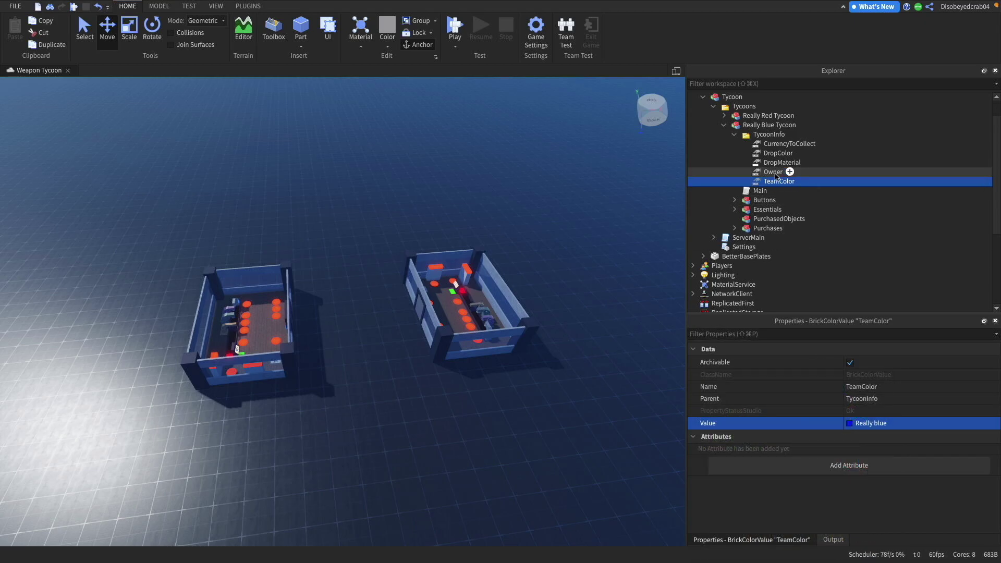
{"action": "left_click", "coordinate": [724, 126]}
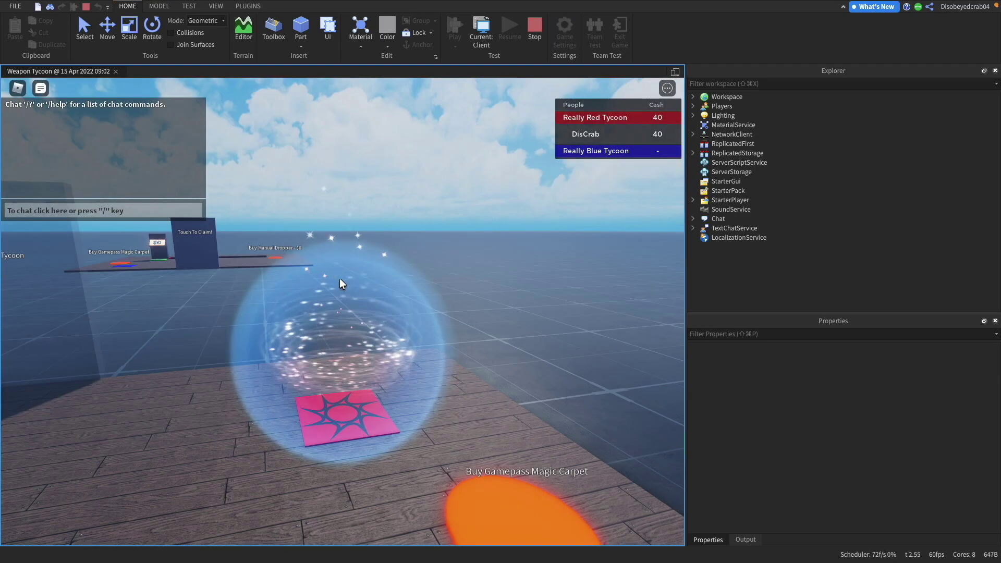
- In the play test, walk the character to the blue tycoon's claim door and around the tycoon platforms to check both teams
{"action": "key", "text": "w"}
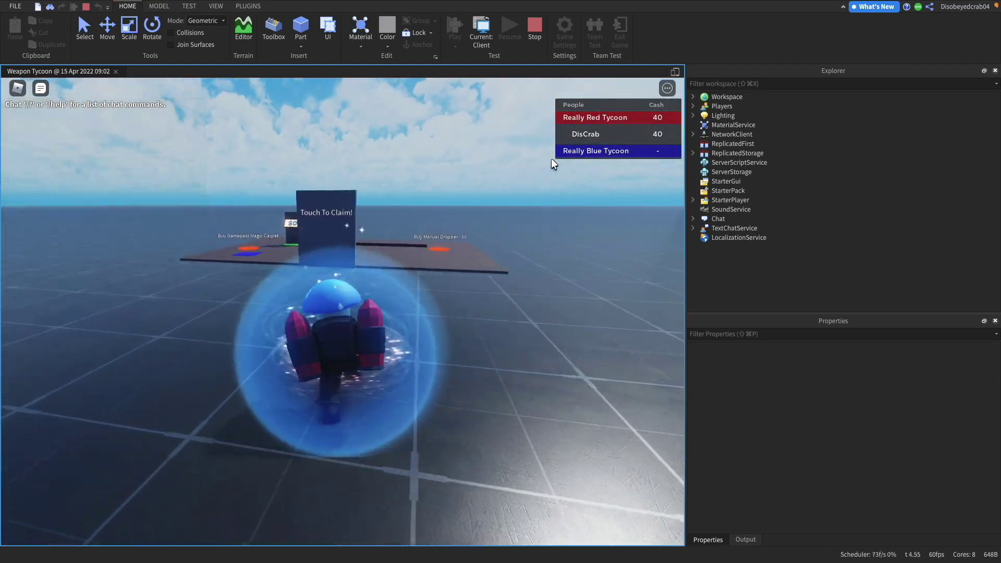
{"action": "left_click", "coordinate": [583, 134]}
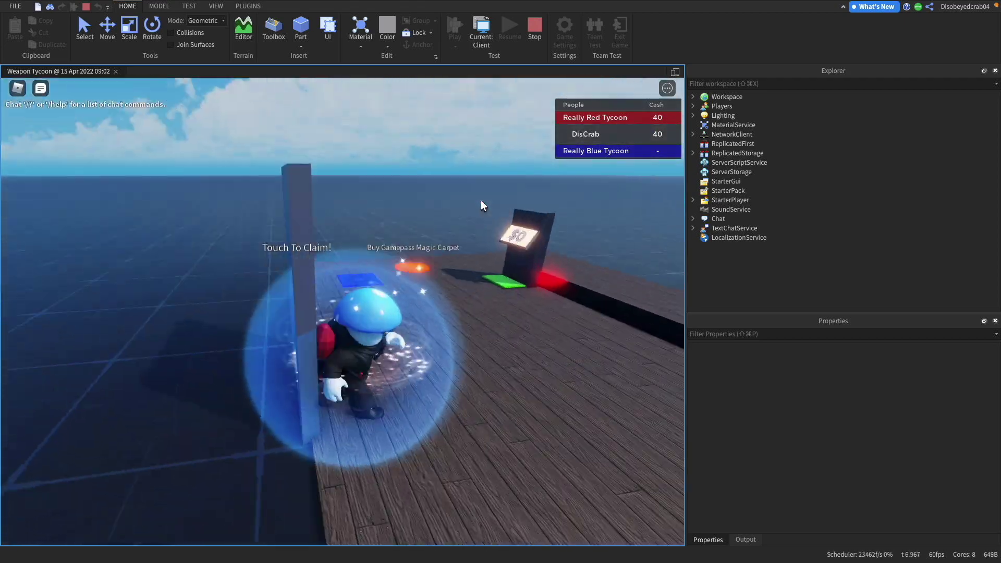
{"action": "right_click_drag", "start_coordinate": [480, 201], "coordinate": [481, 201]}
{"action": "right_click_drag", "start_coordinate": [537, 301], "coordinate": [520, 303]}
{"action": "key", "text": "a"}
{"action": "key", "text": "s"}
{"action": "key", "text": "a"}
{"action": "right_click_drag", "start_coordinate": [616, 313], "coordinate": [616, 313]}
{"action": "key", "text": "w"}
{"action": "key", "text": "d"}
{"action": "key", "text": "s"}
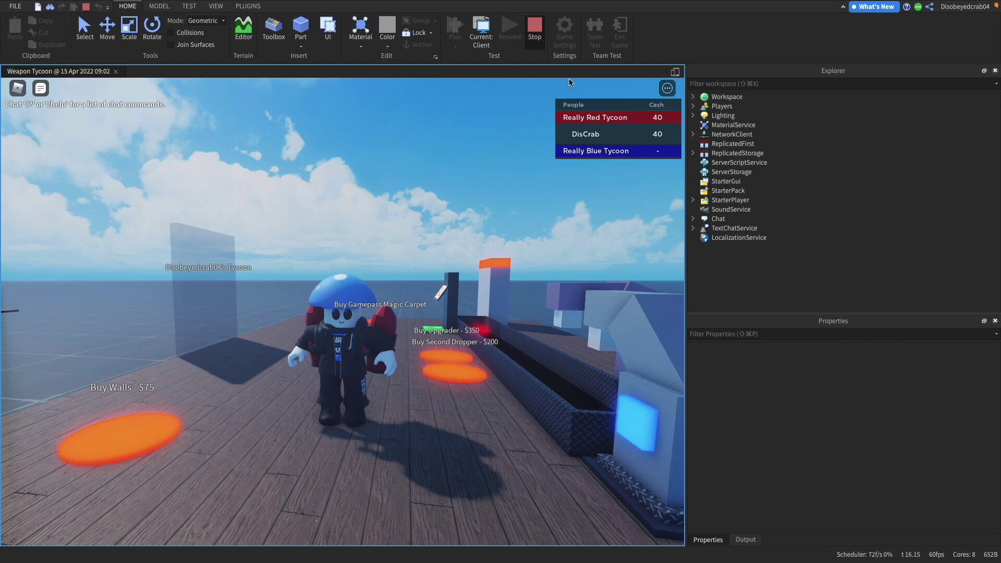